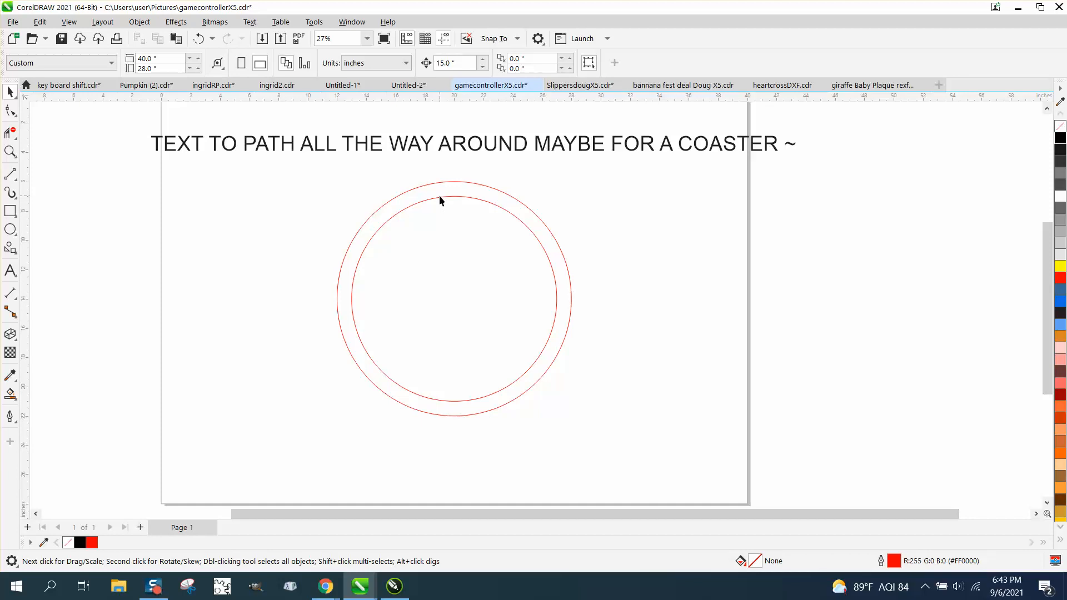
# Move the inner circle 30 inches to the right of its place inside the larger circle
pyautogui.click(440, 199)
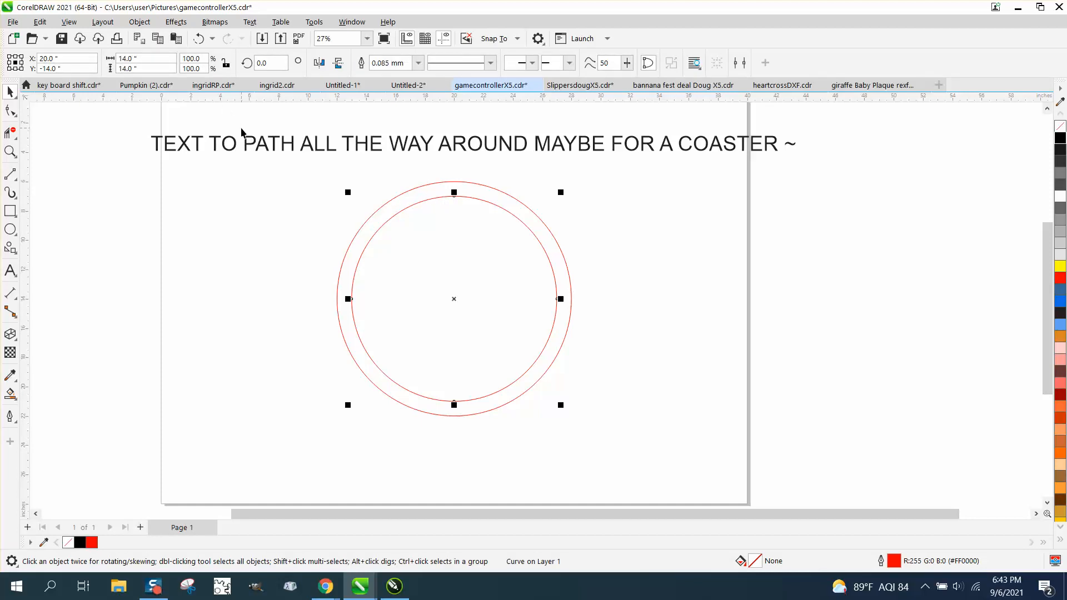
pyautogui.press('Right')
pyautogui.press('Right')
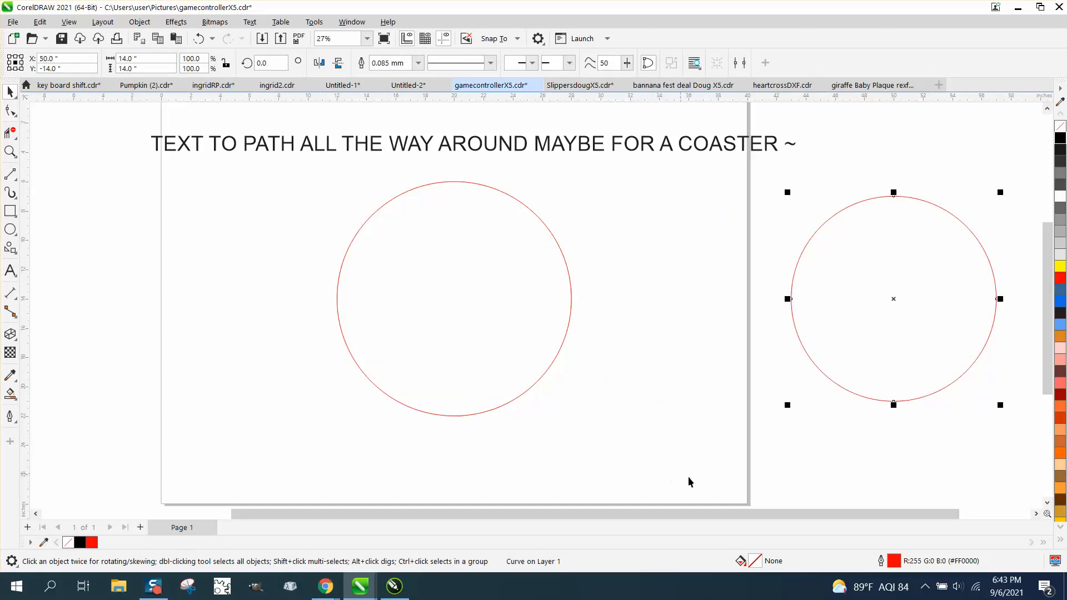
pyautogui.moveTo(750, 511); pyautogui.dragTo(812, 511)
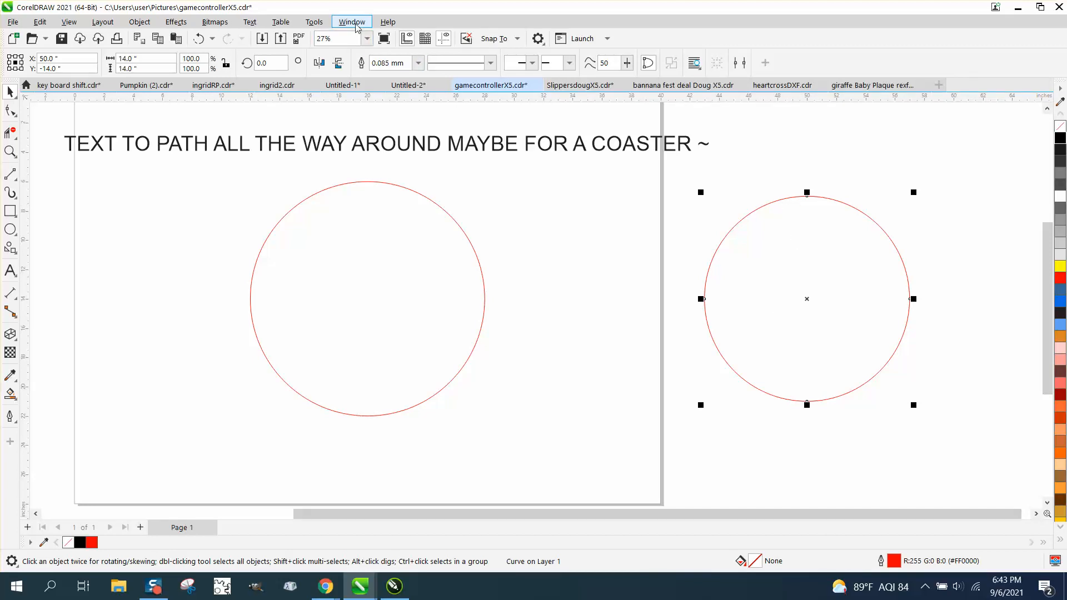
# Show the object properties of the moved circle and examine its curve details, including the curve length
pyautogui.click(356, 25)
pyautogui.moveTo(379, 198)
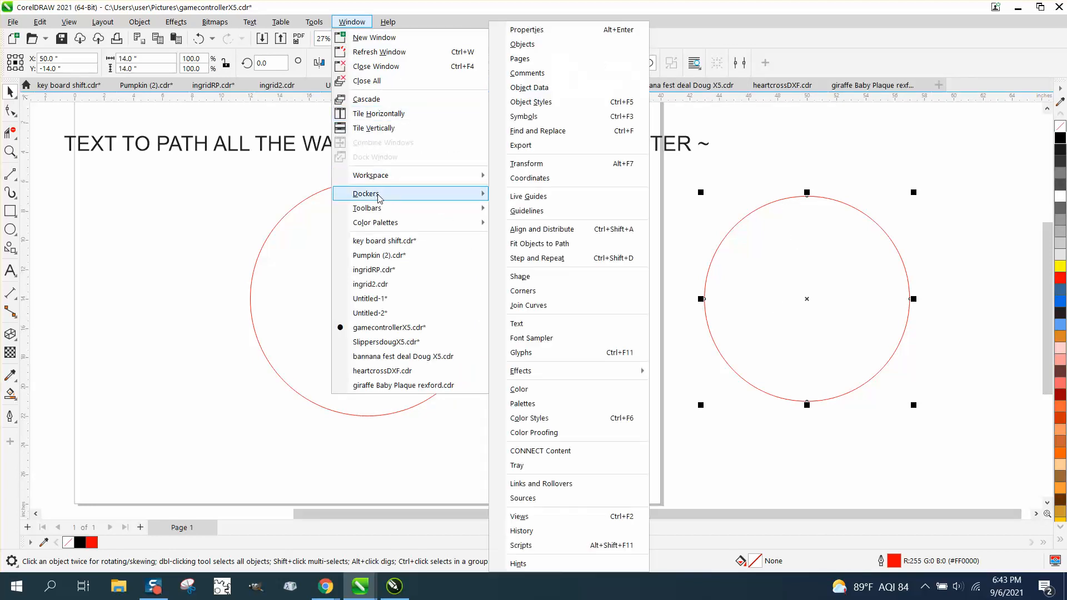
pyautogui.click(554, 33)
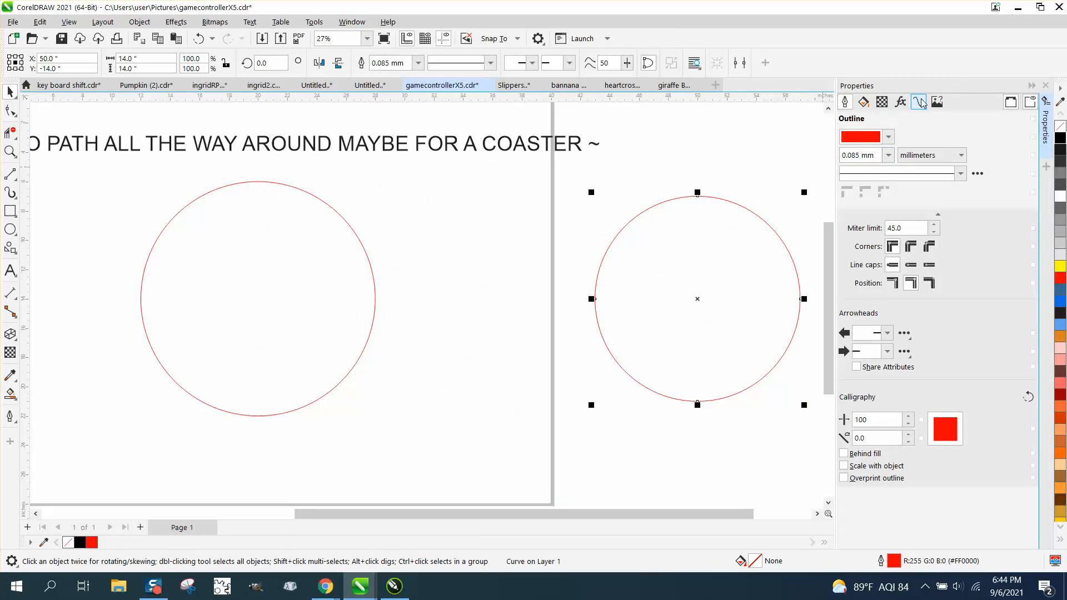
pyautogui.click(918, 103)
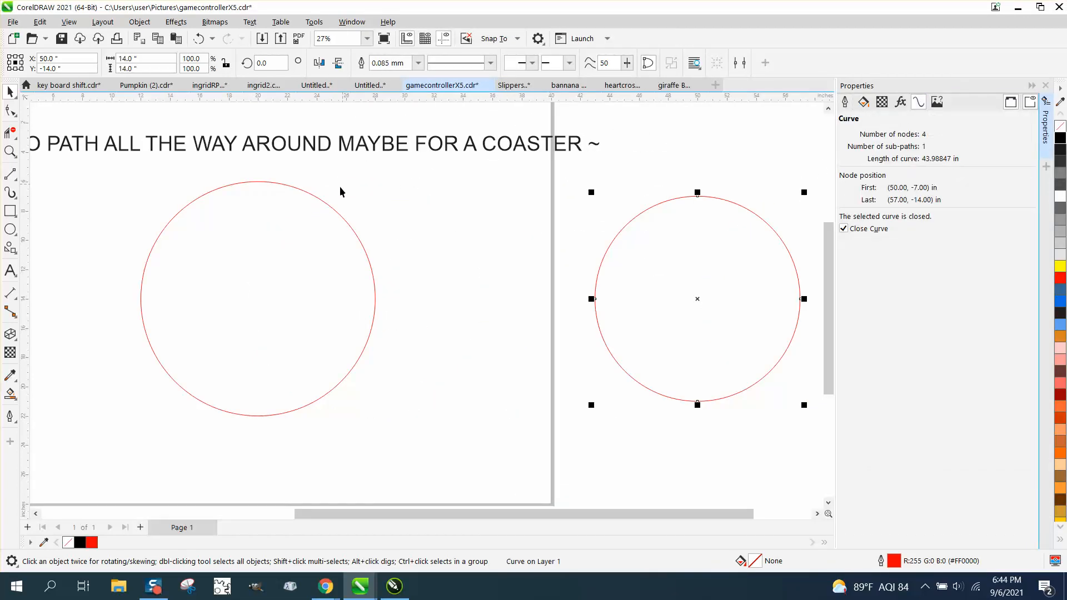
# Check the properties shown for the 16-inch circle and delete the smaller circle beside the page
pyautogui.click(334, 209)
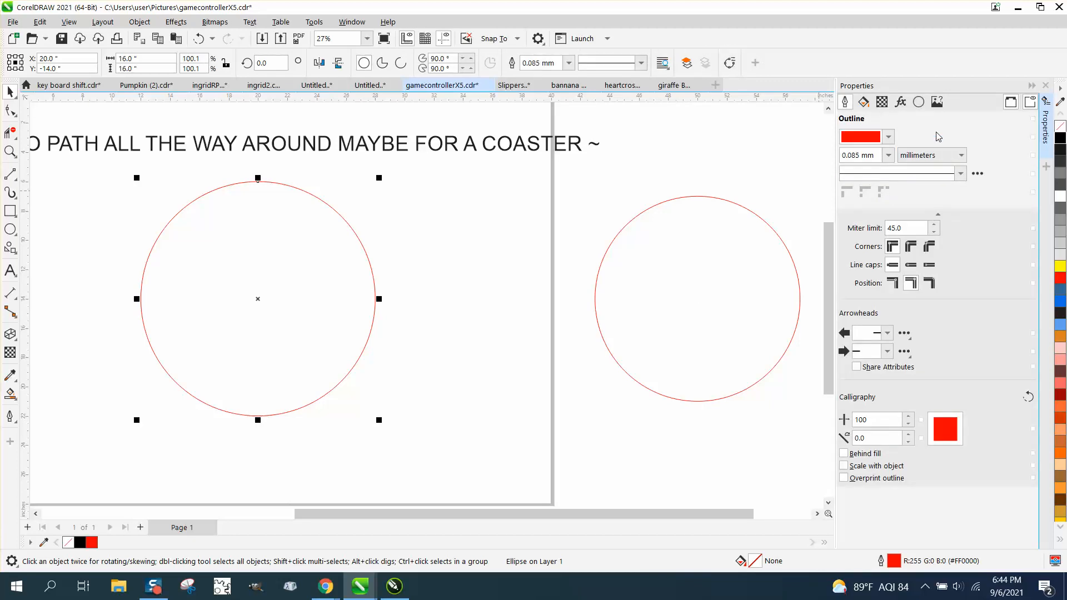
pyautogui.click(762, 223)
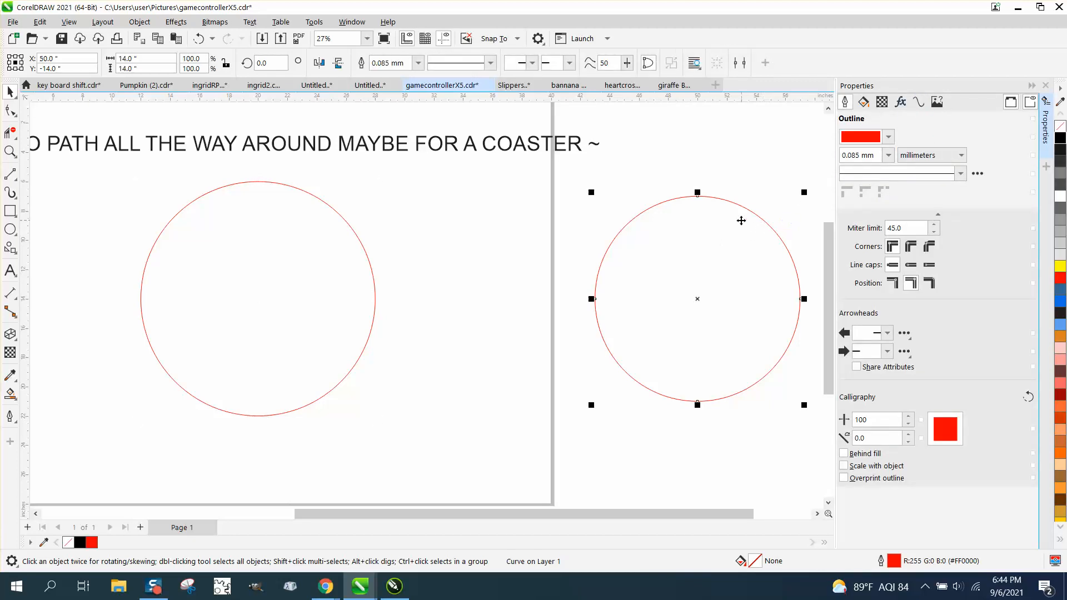
pyautogui.press('Delete')
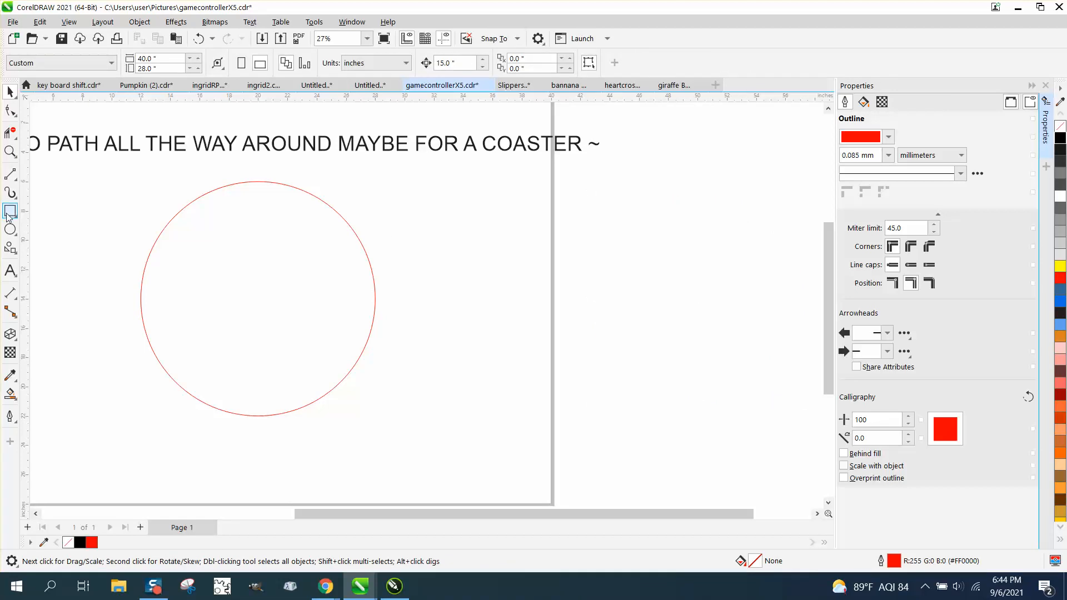
# Draw a circle about 13.66 inches wide beside the large one and set its width and height to 14 inches
pyautogui.click(10, 229)
pyautogui.moveTo(635, 208); pyautogui.dragTo(429, 415)
pyautogui.moveTo(158, 58); pyautogui.dragTo(75, 58)
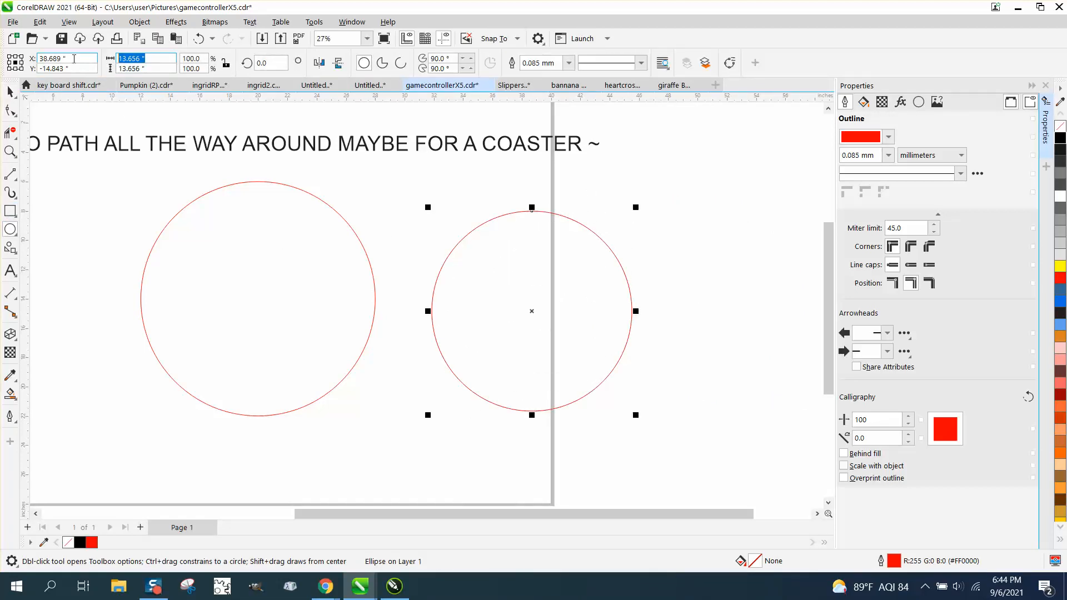
pyautogui.write('14')
pyautogui.press('Return')
pyautogui.click(158, 69)
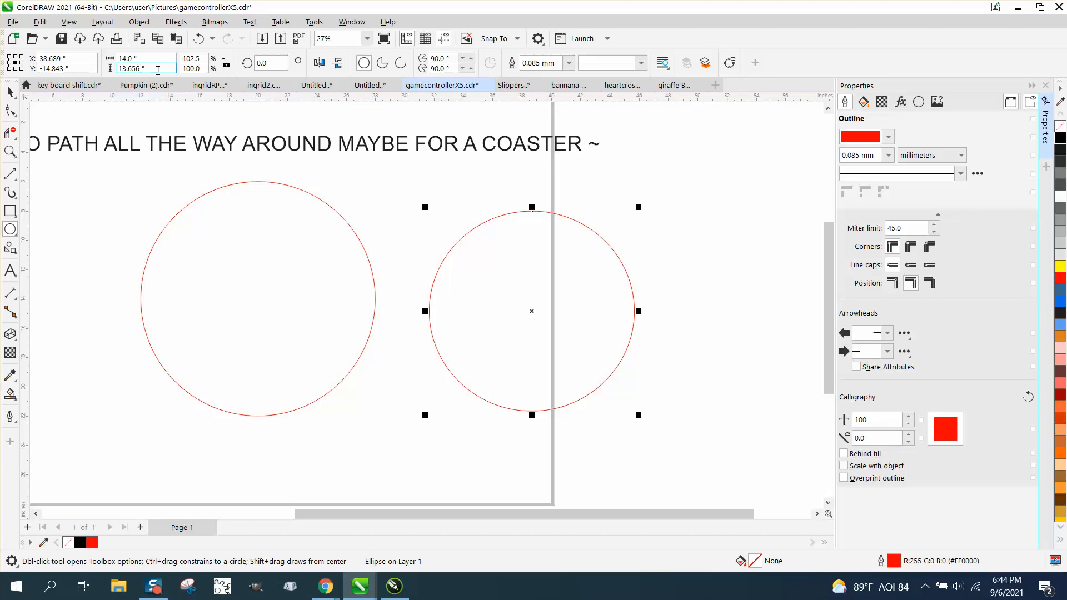
pyautogui.moveTo(169, 69); pyautogui.dragTo(117, 69)
pyautogui.write('14')
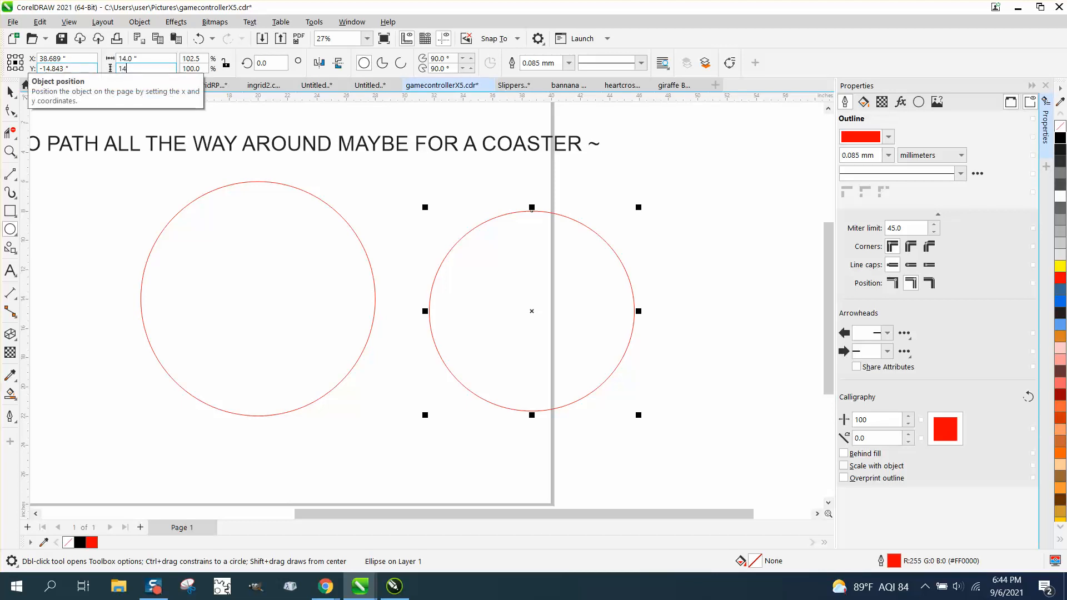
pyautogui.press('Return')
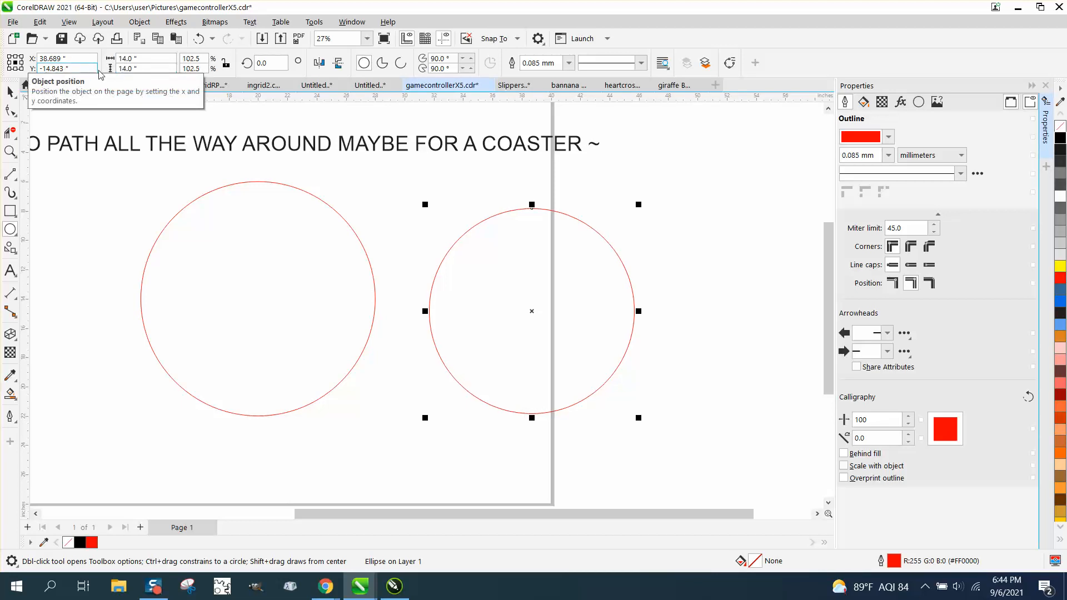
# Center the 14-inch circle on the page and move it 30 inches to the right
pyautogui.click(10, 92)
pyautogui.press('p')
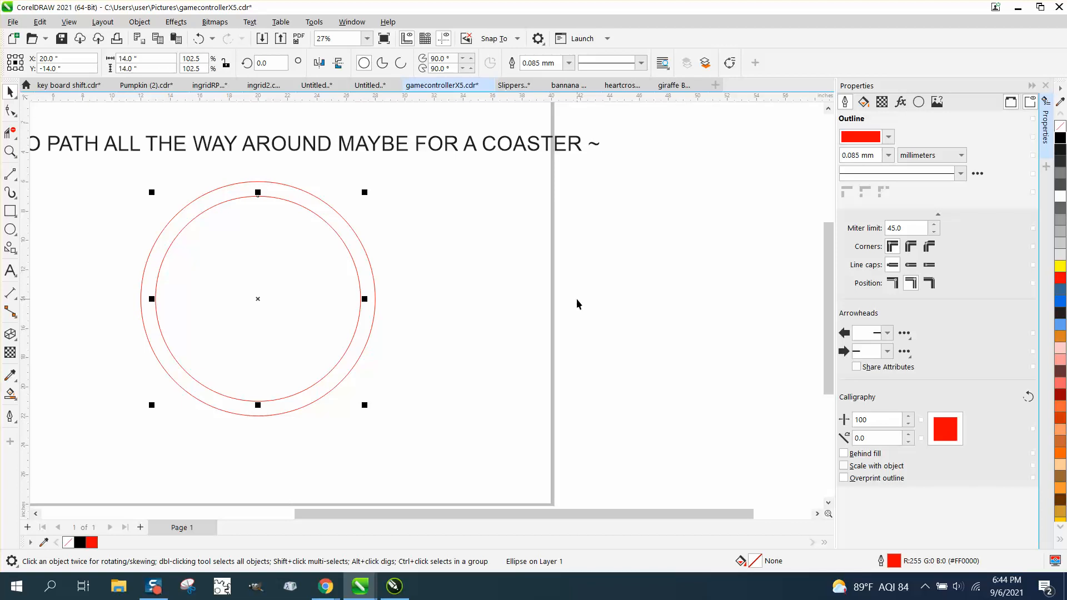
pyautogui.hotkey('ctrl', 'z')
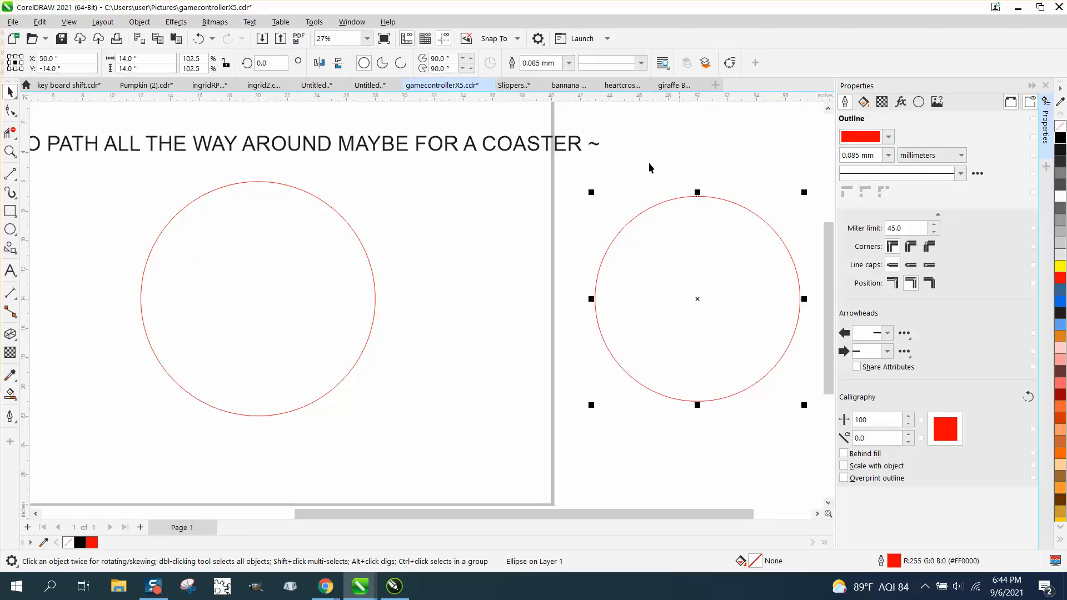
# Convert the 14-inch circle to curves and display its curve length in the object properties
pyautogui.click(753, 183)
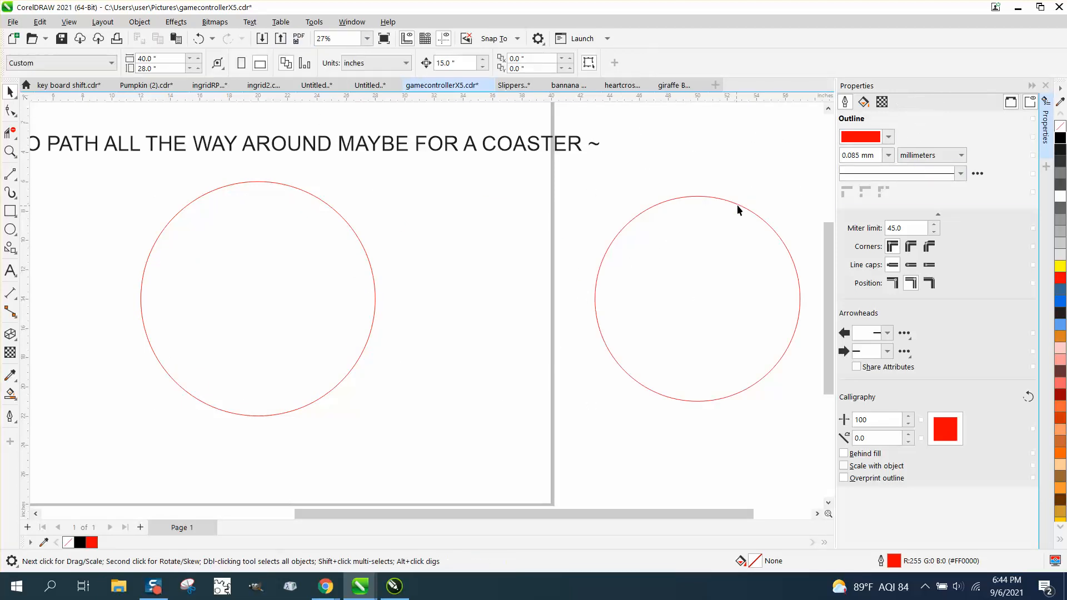
pyautogui.click(738, 205)
pyautogui.click(736, 207)
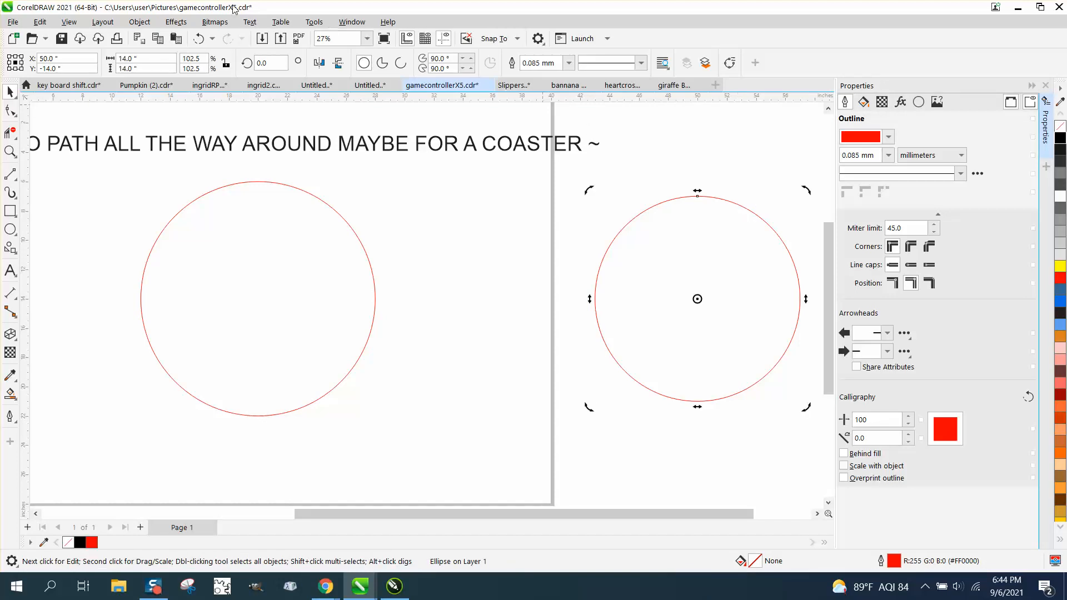
pyautogui.click(139, 21)
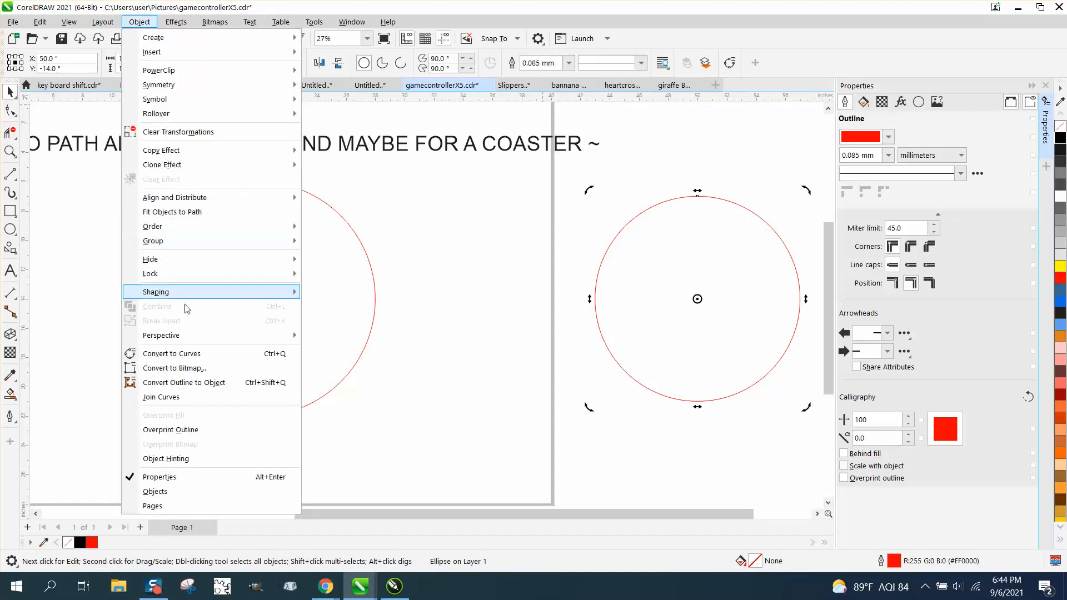
pyautogui.click(192, 354)
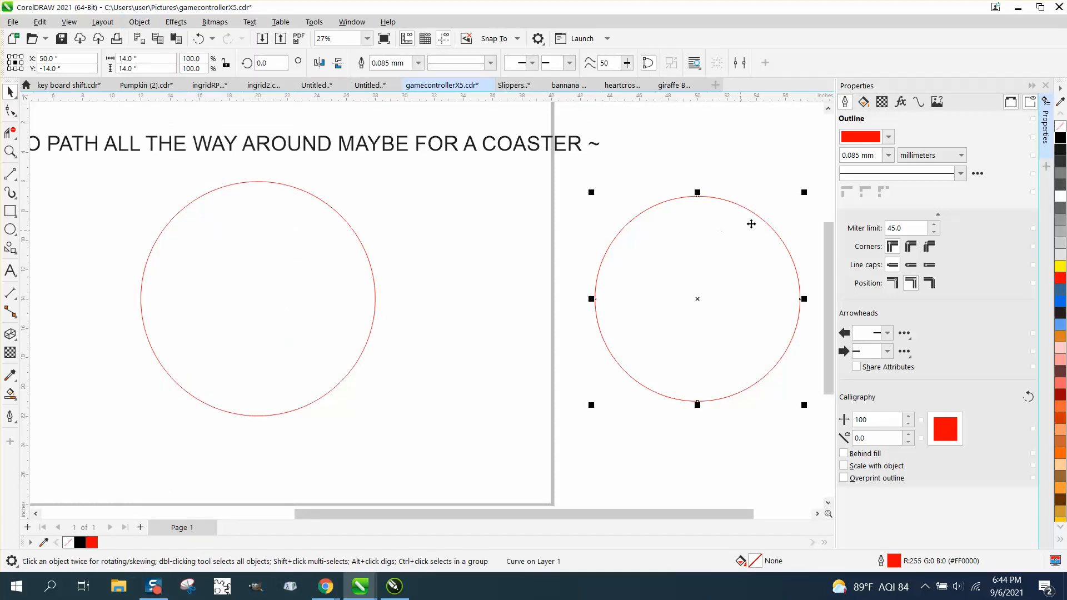
pyautogui.click(918, 102)
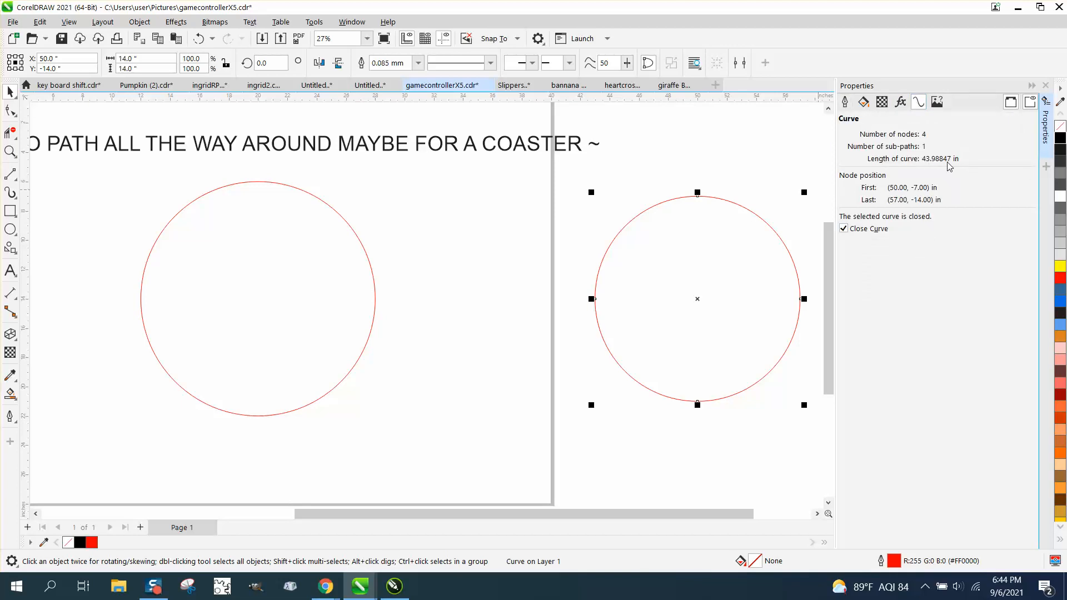
# Move the coaster text line about 10.6 inches to the right and set its height to 1 inch
pyautogui.click(534, 148)
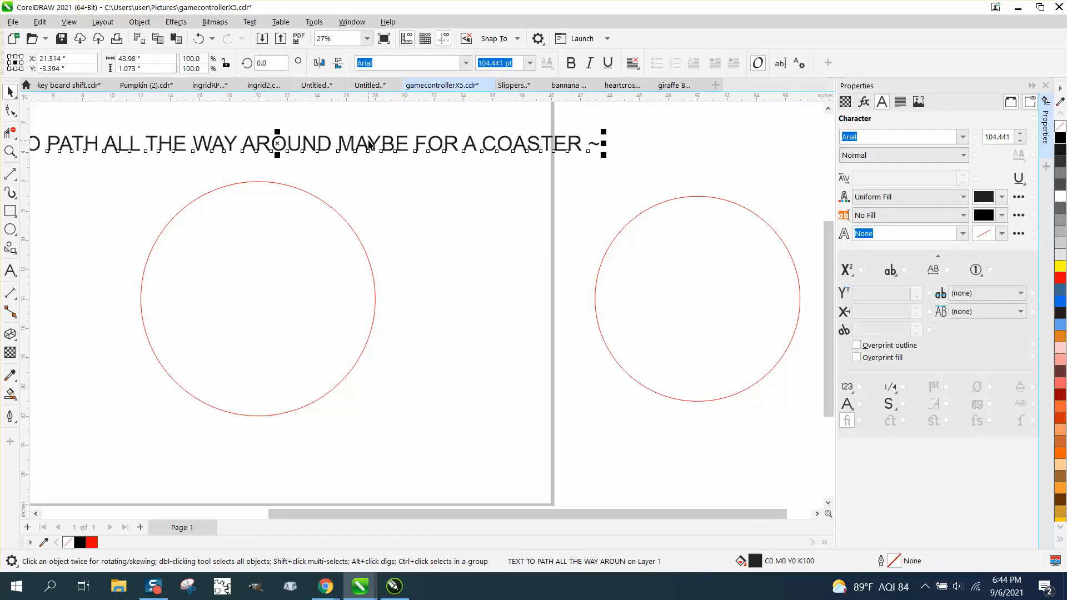
pyautogui.scroll(-1, 370, 145)
pyautogui.moveTo(300, 143); pyautogui.dragTo(417, 146)
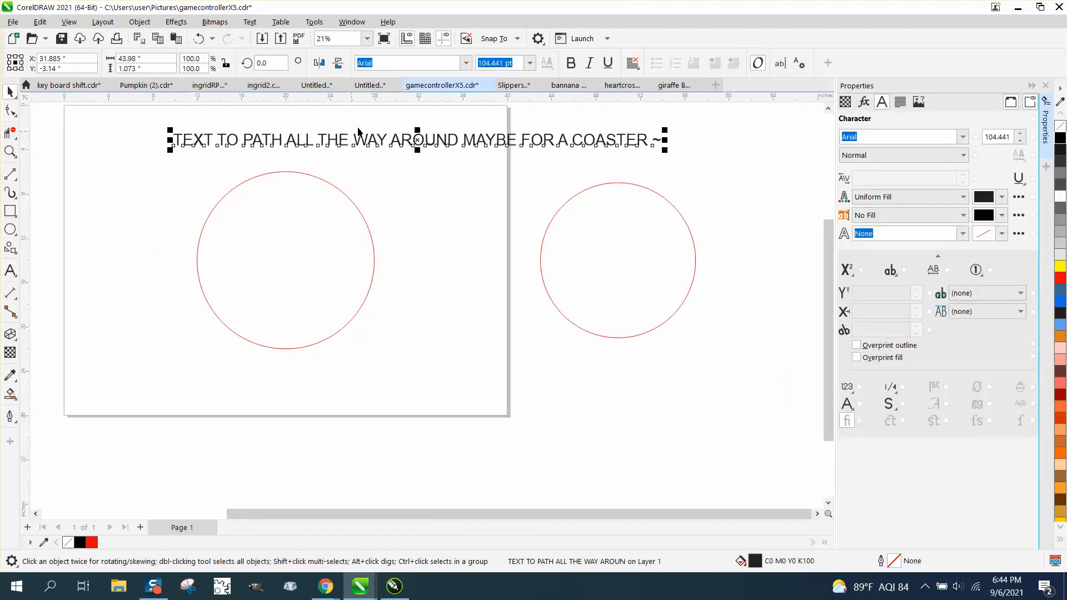
pyautogui.click(162, 68)
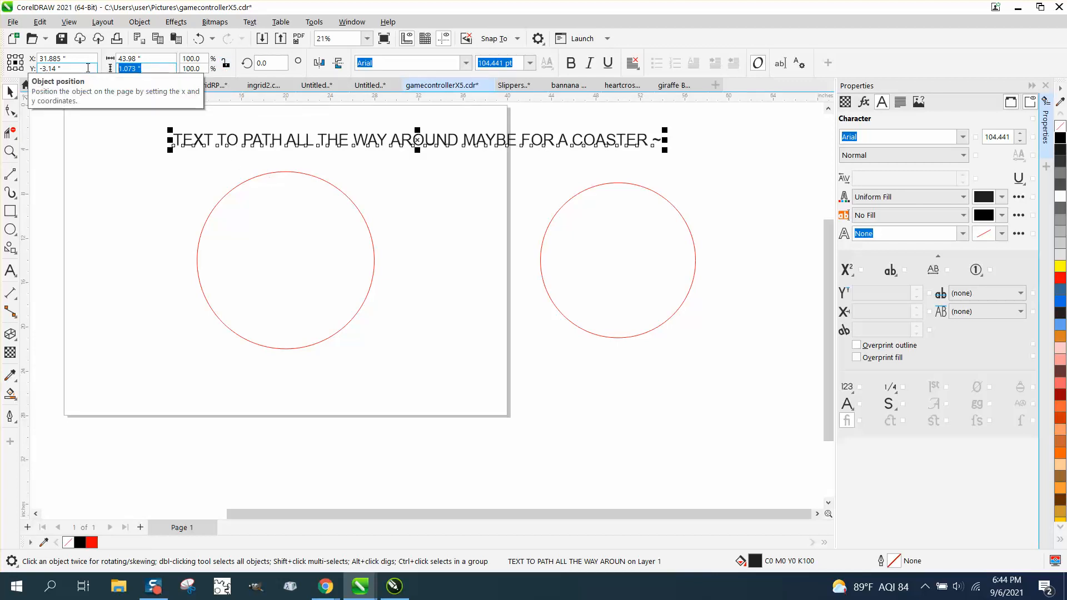
pyautogui.write('1')
pyautogui.press('Return')
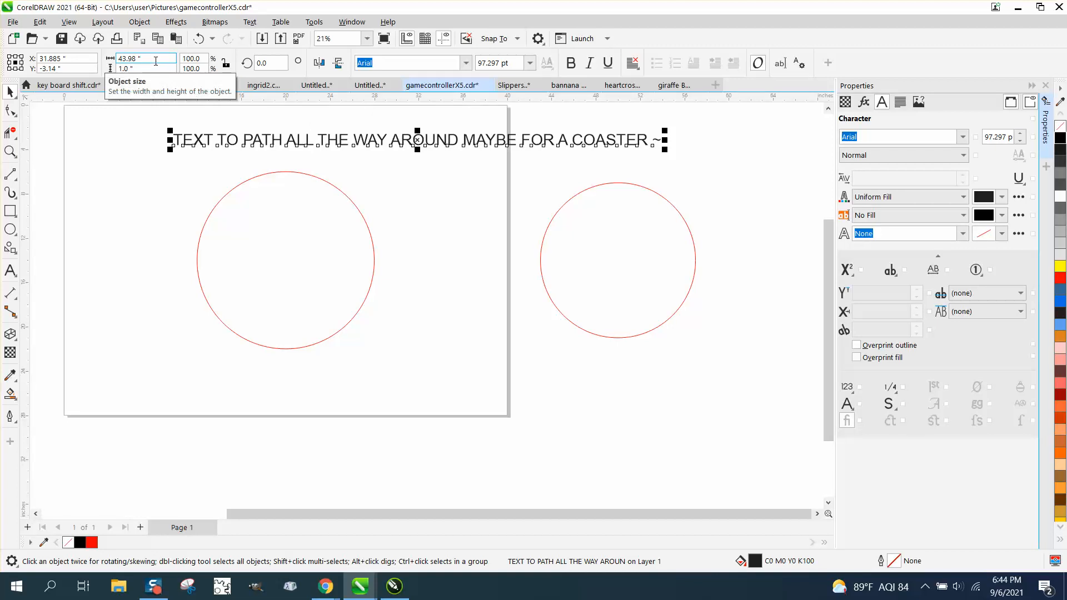
# Try a width of 42 inches on the coaster text line and set it to 43.98 inches instead
pyautogui.moveTo(155, 61); pyautogui.dragTo(118, 61)
pyautogui.write('42')
pyautogui.press('Return')
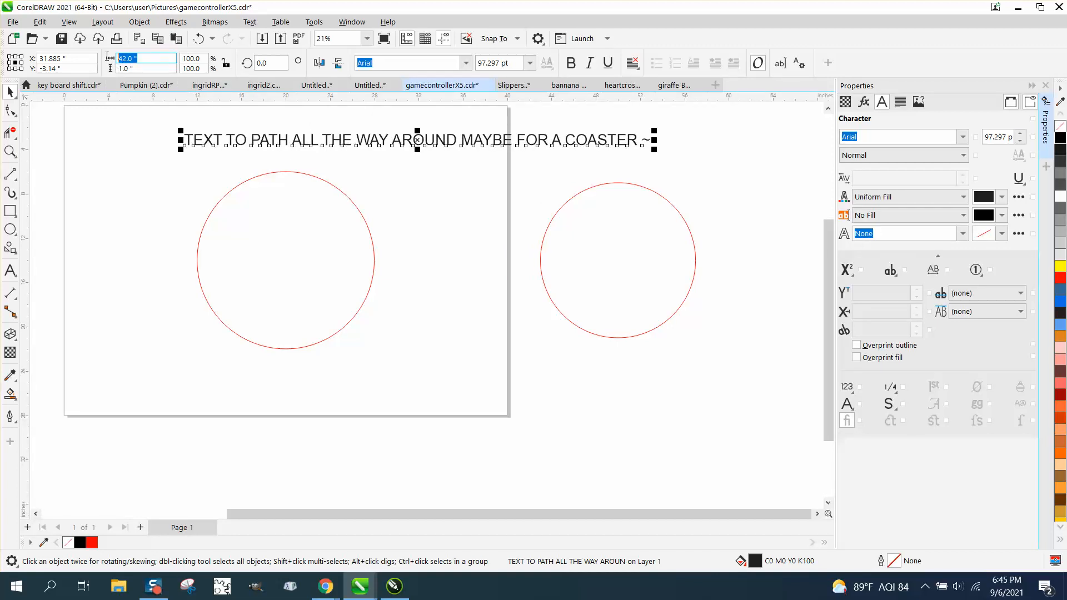
pyautogui.write('43.98')
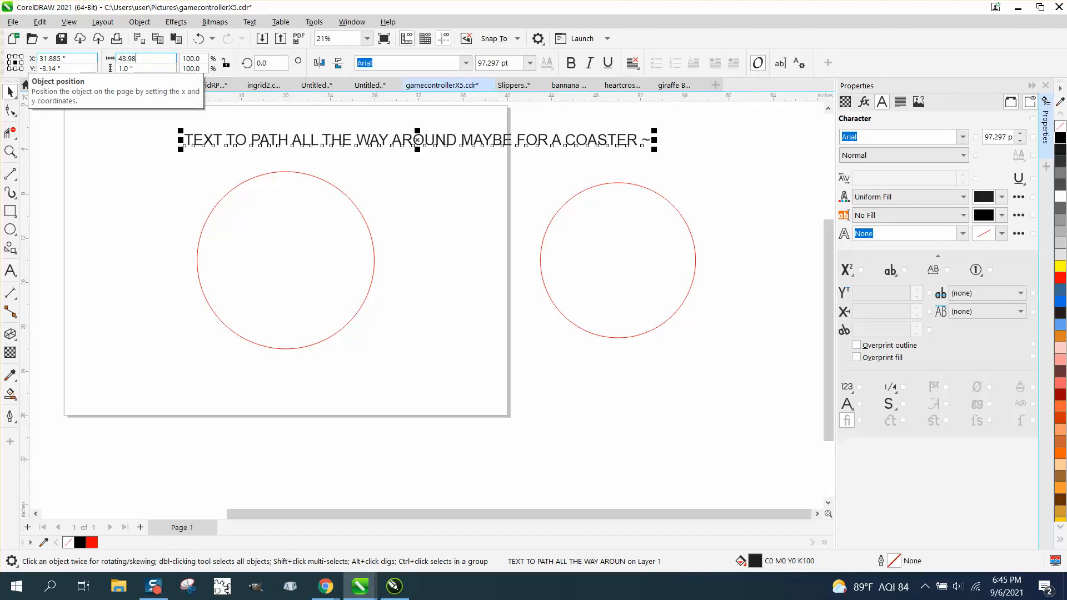
pyautogui.press('Return')
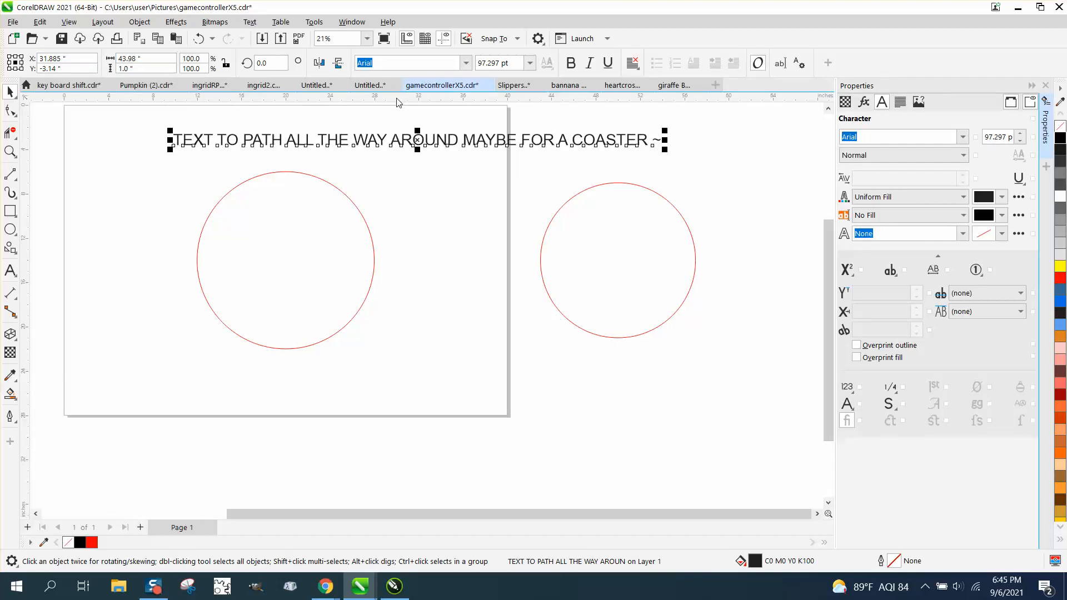
# Fit the coaster text to the outside of the 14-inch circle, centered on the circle's highest point
pyautogui.click(250, 22)
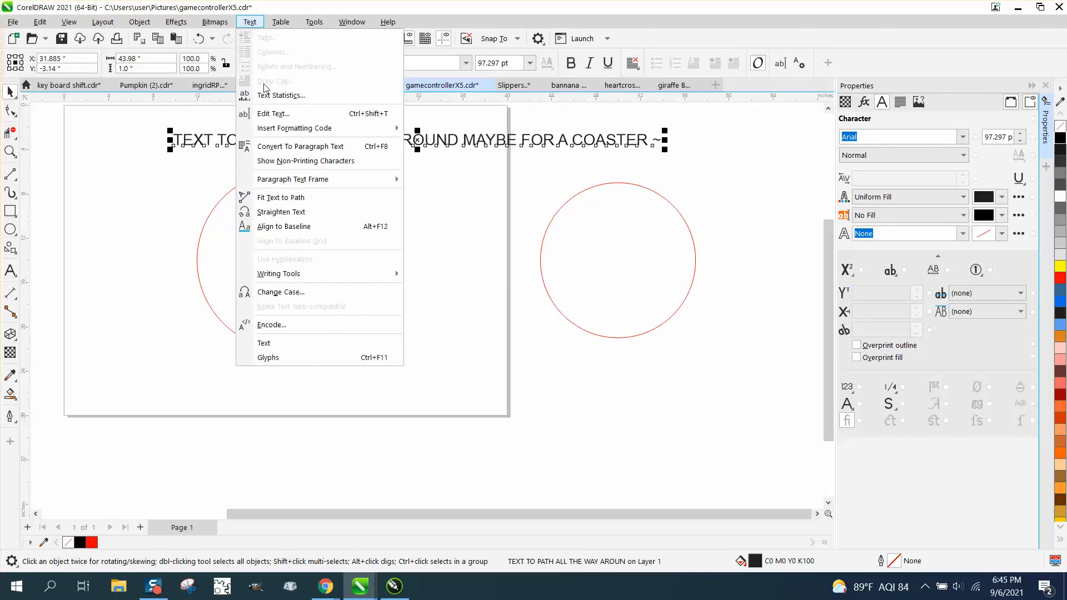
pyautogui.click(280, 197)
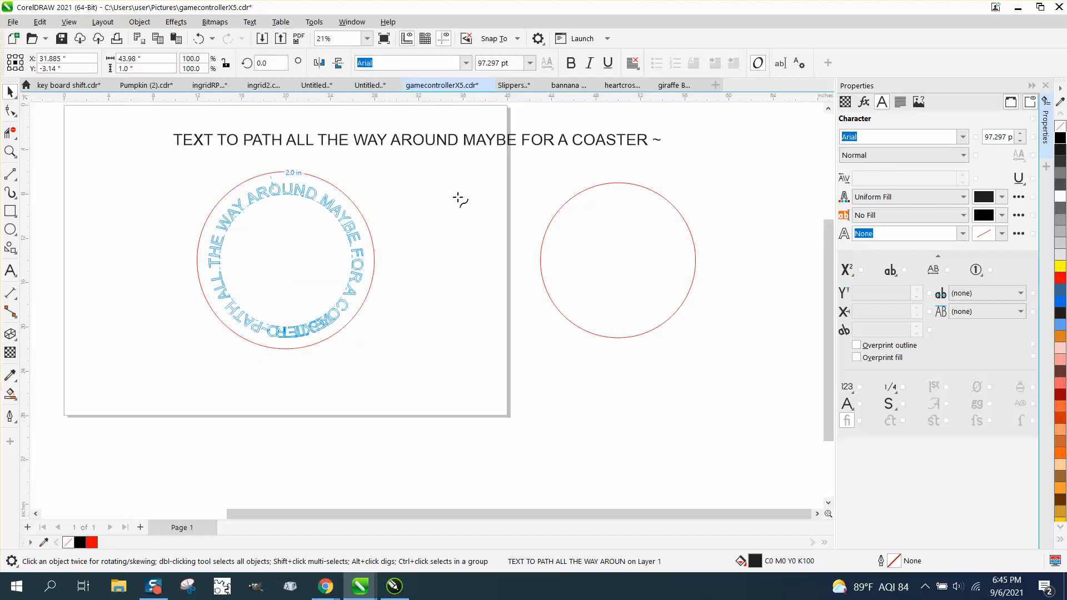
pyautogui.click(621, 189)
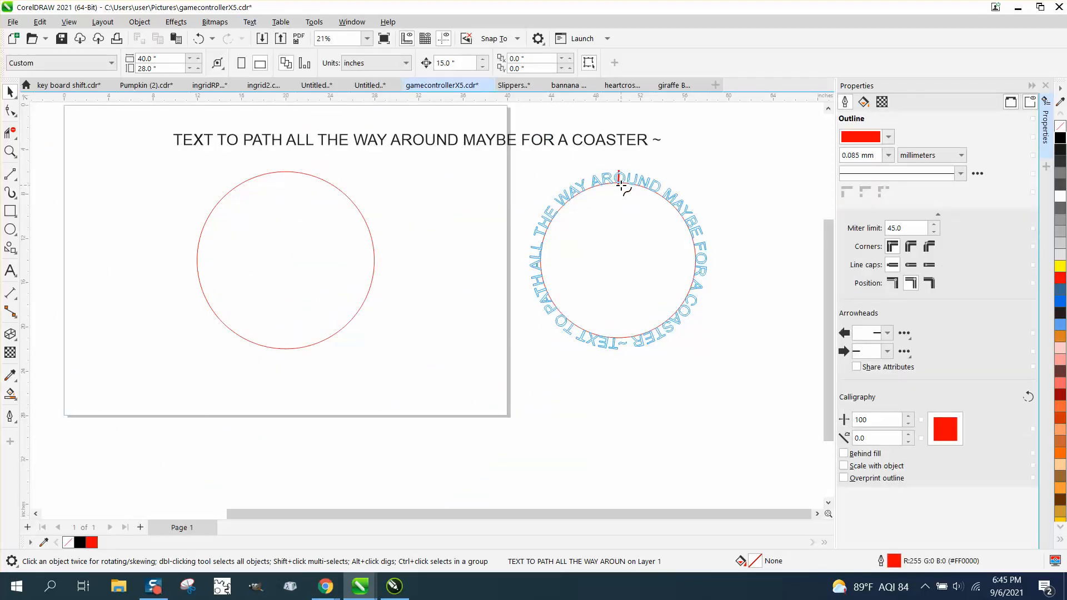
# Nudge the tilde slightly toward the R of COASTER to even out its spacing on the circle
pyautogui.click(10, 151)
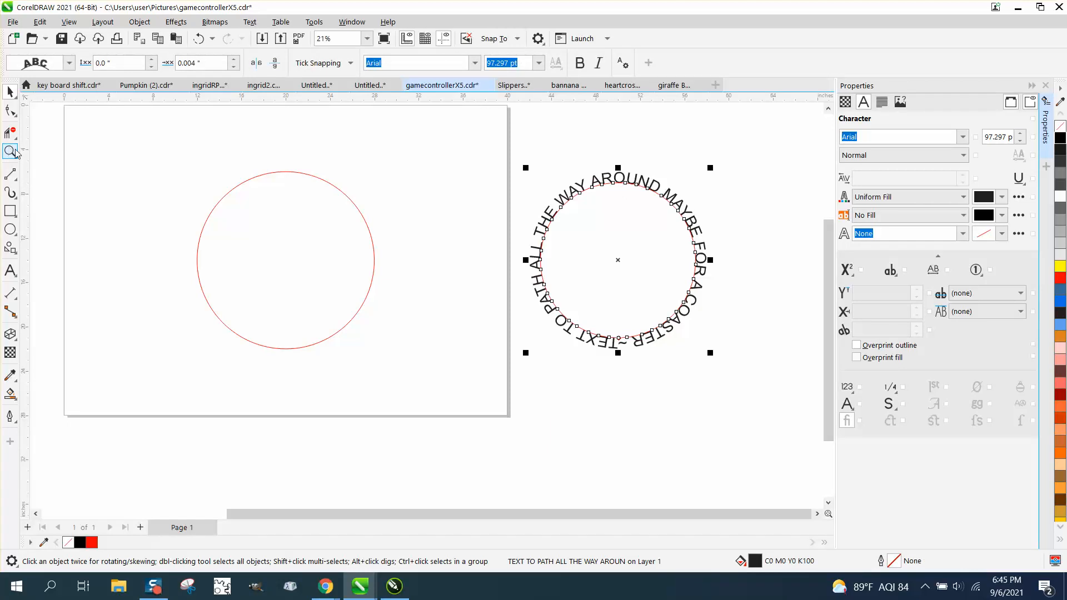
pyautogui.moveTo(580, 334); pyautogui.dragTo(697, 383)
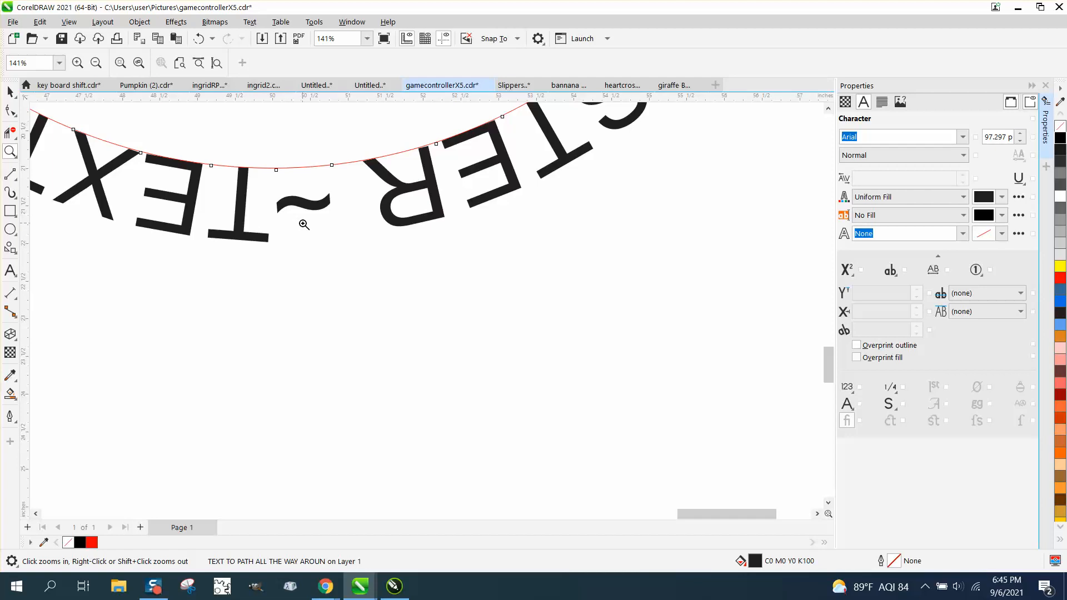
pyautogui.scroll(-1, 352, 265)
pyautogui.scroll(-1, 406, 277)
pyautogui.scroll(-1, 406, 277)
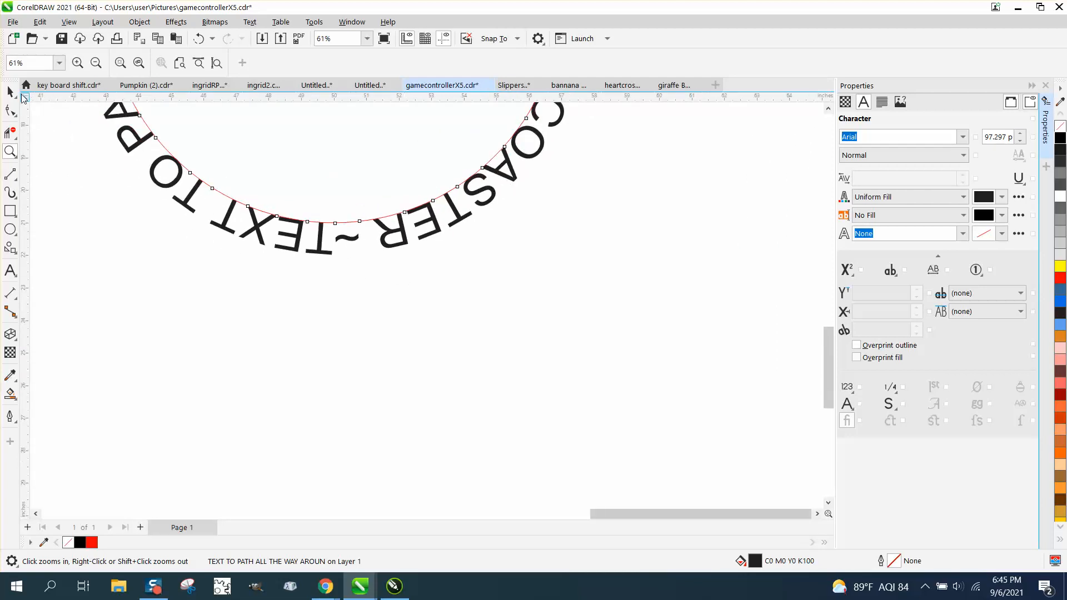
pyautogui.click(10, 109)
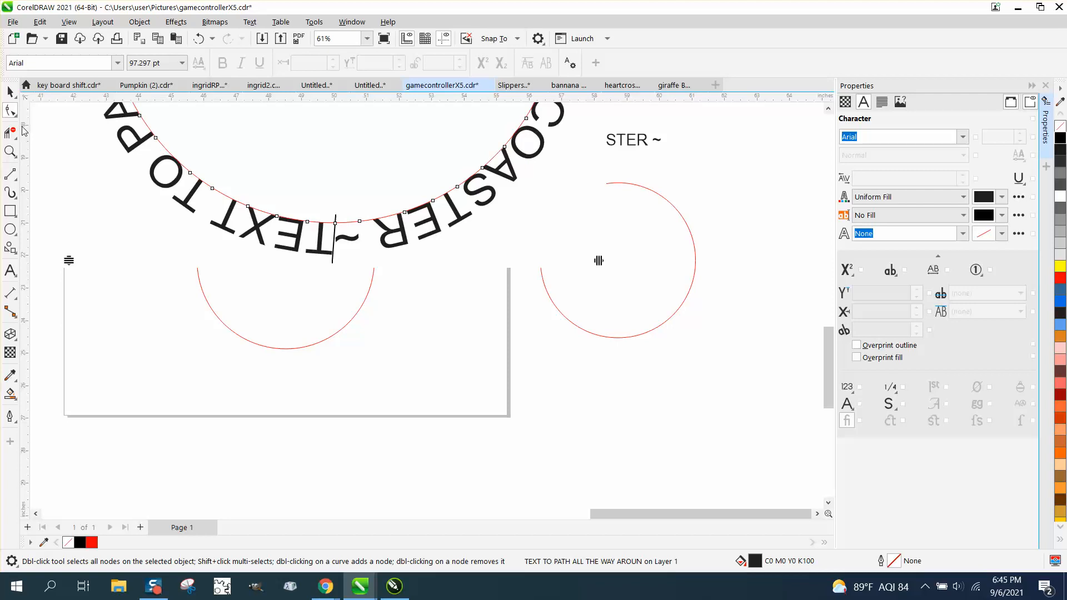
pyautogui.click(336, 224)
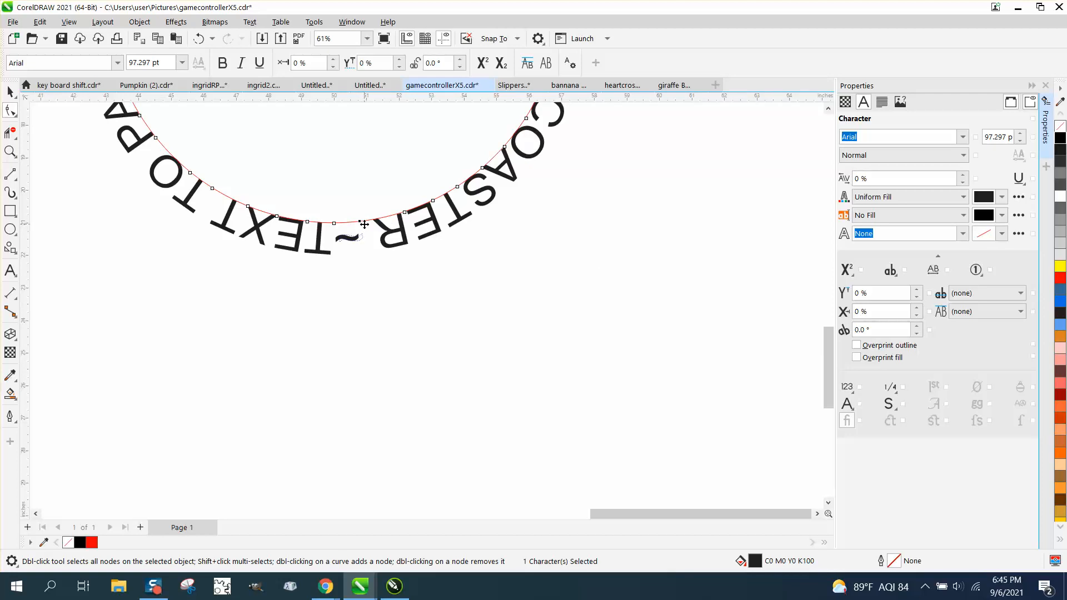
pyautogui.moveTo(360, 223); pyautogui.dragTo(365, 225)
pyautogui.scroll(-5, 448, 310)
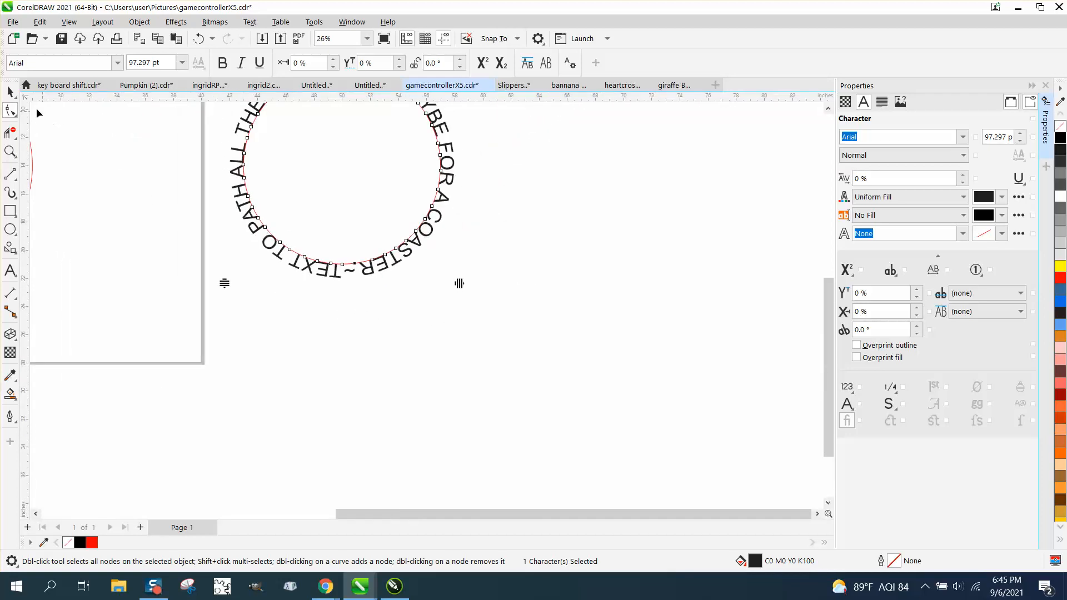
# Center the 14-inch circle and its fitted text on the page, inside the 16-inch circle
pyautogui.click(10, 92)
pyautogui.scroll(-1, 496, 310)
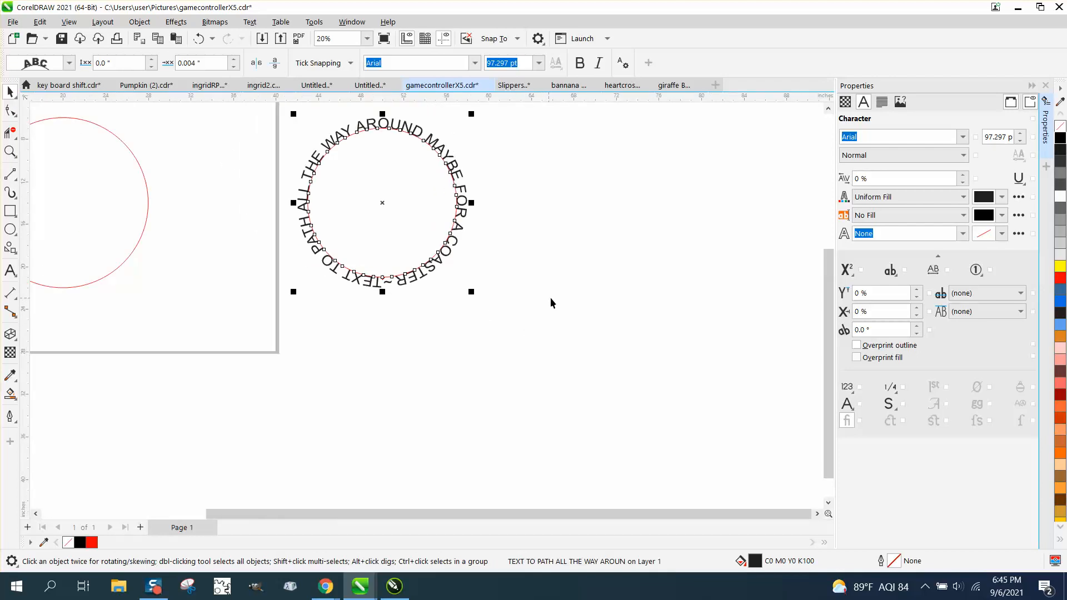
pyautogui.click(551, 298)
pyautogui.moveTo(316, 205); pyautogui.dragTo(579, 344)
pyautogui.press('c')
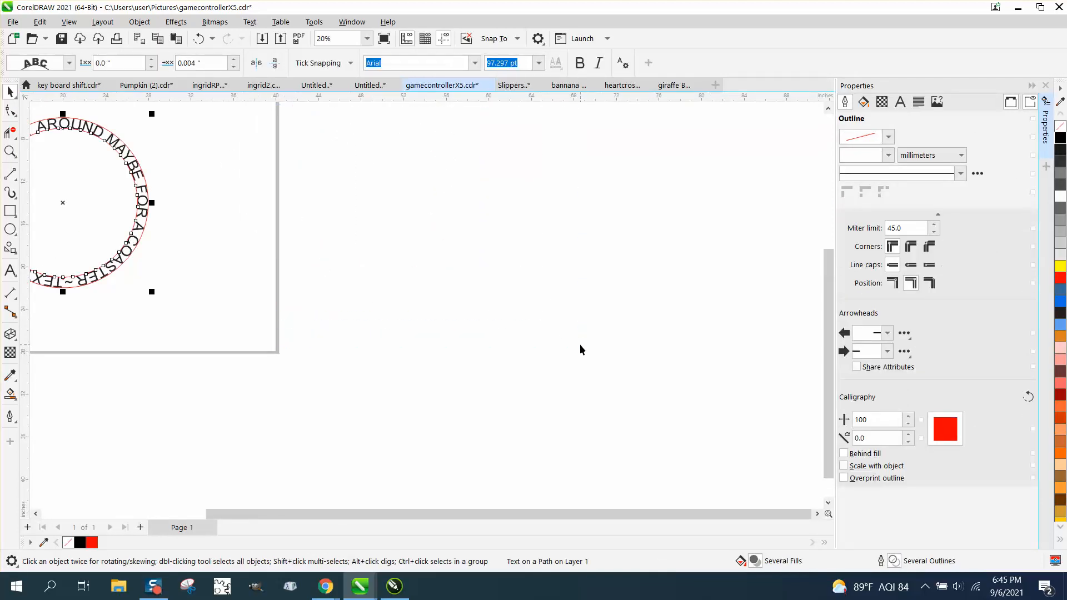
# Move the 16-inch outer circle 30 inches to the right, off the page and away from the text
pyautogui.click(10, 151)
pyautogui.rightClick(267, 216)
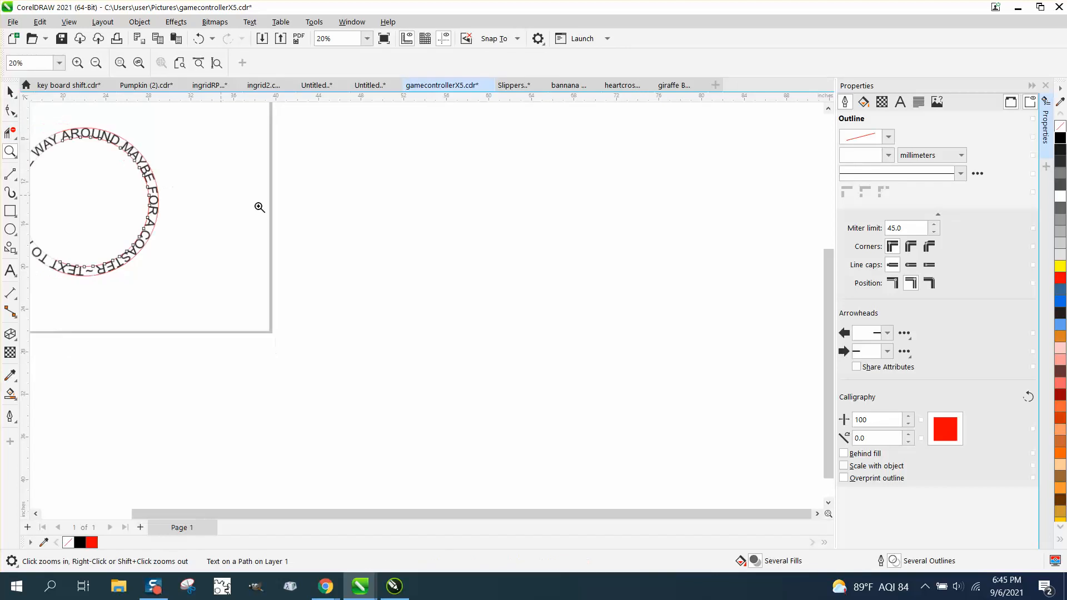
pyautogui.moveTo(106, 139); pyautogui.dragTo(300, 260)
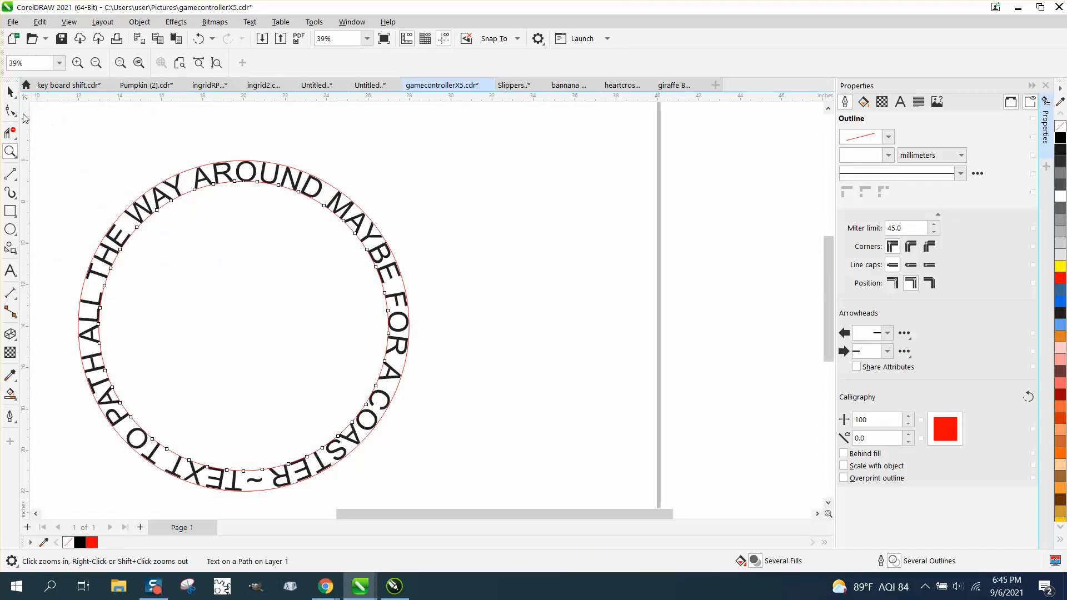
pyautogui.click(10, 91)
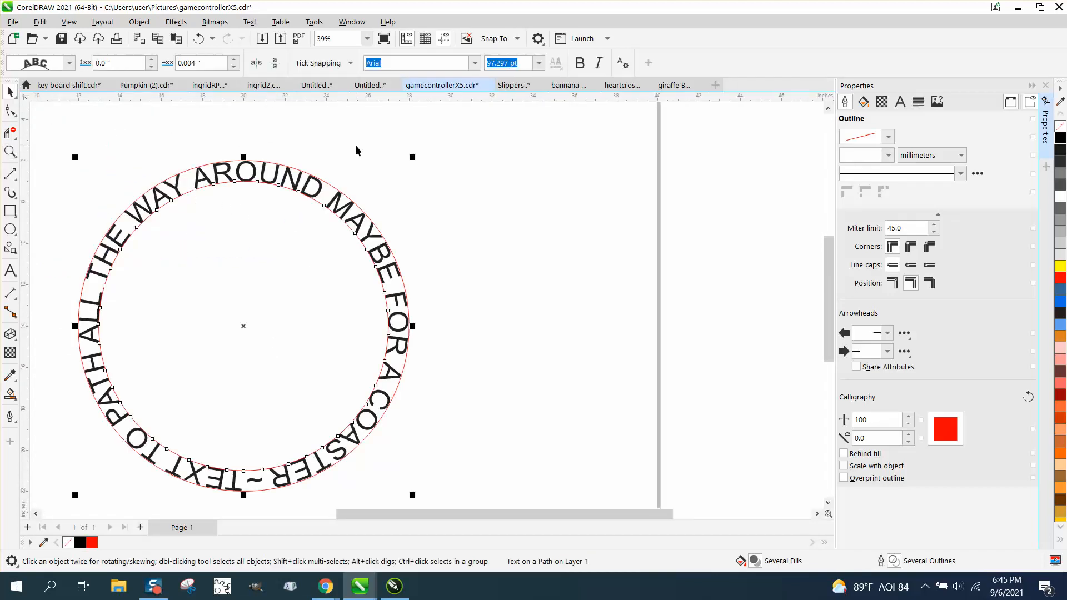
pyautogui.click(333, 188)
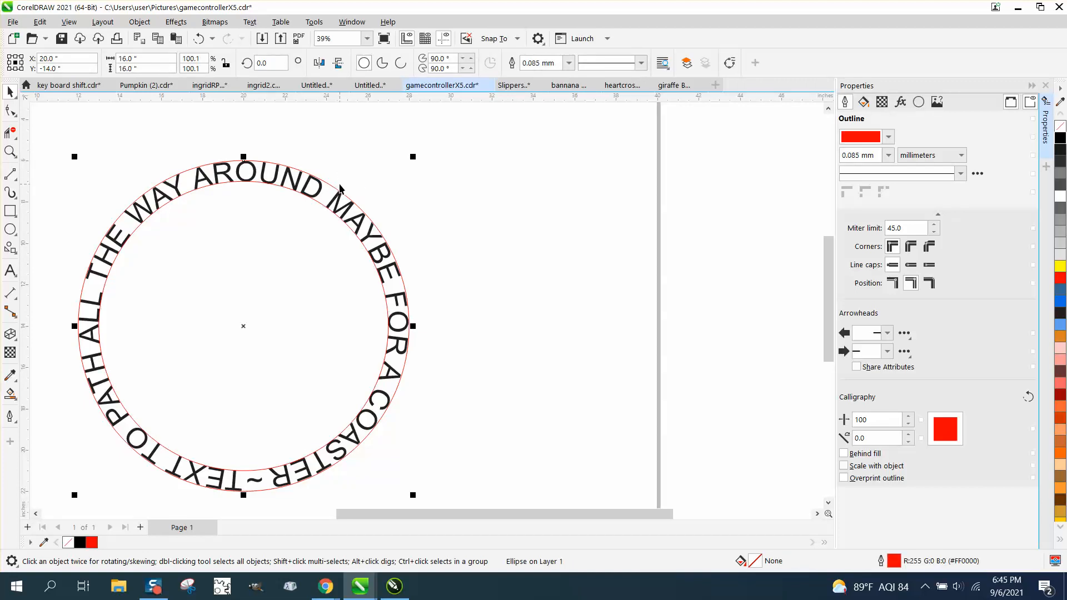
pyautogui.press('Right')
pyautogui.press('Right')
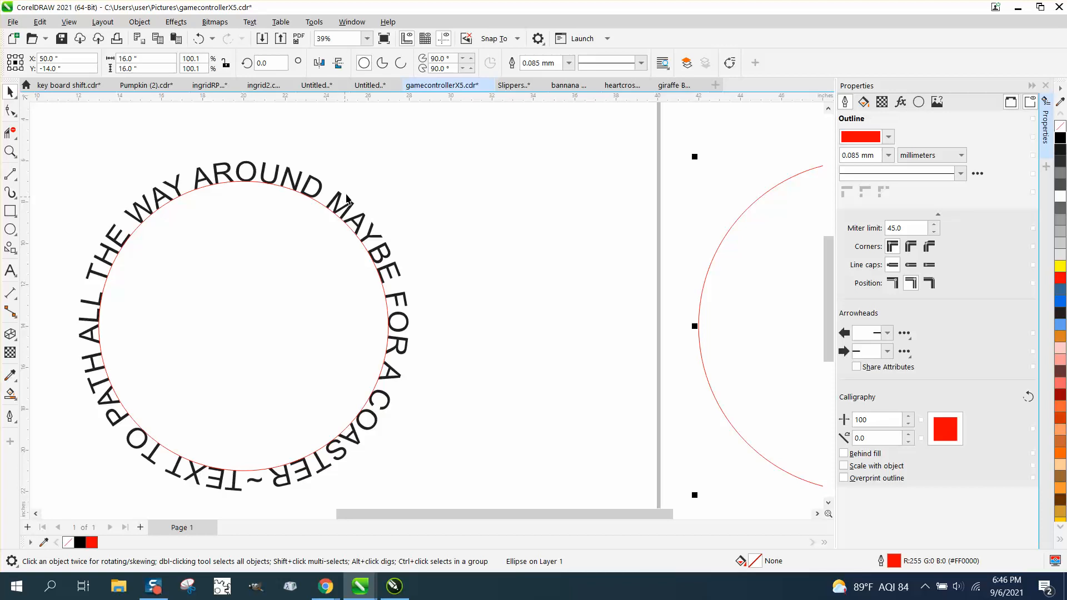
# Break the coaster text apart from its path and delete the 14-inch circle
pyautogui.scroll(-2, 347, 199)
pyautogui.moveTo(148, 148); pyautogui.dragTo(480, 402)
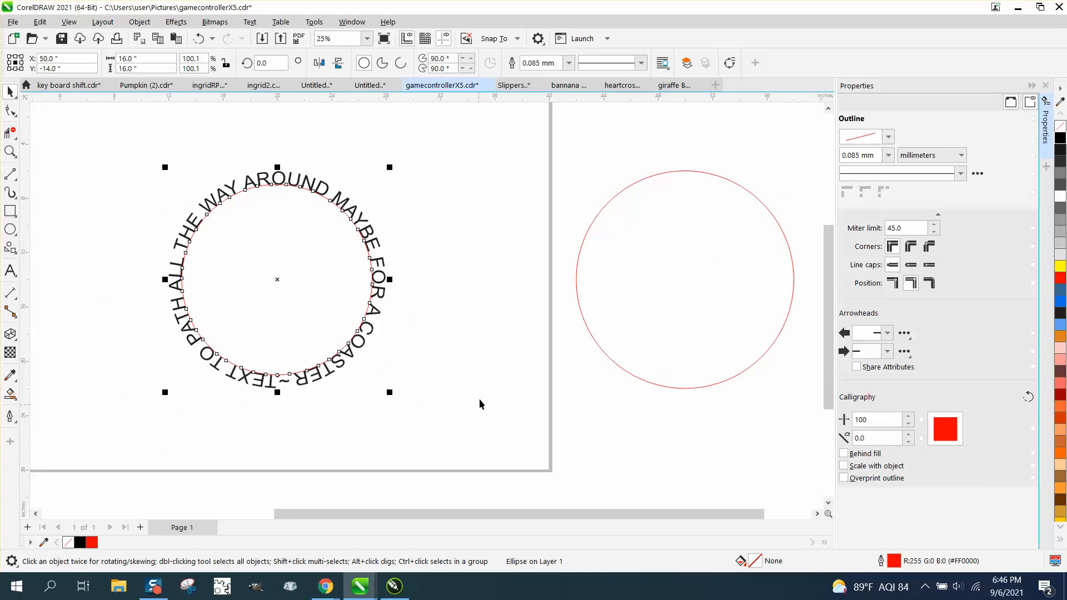
pyautogui.click(140, 21)
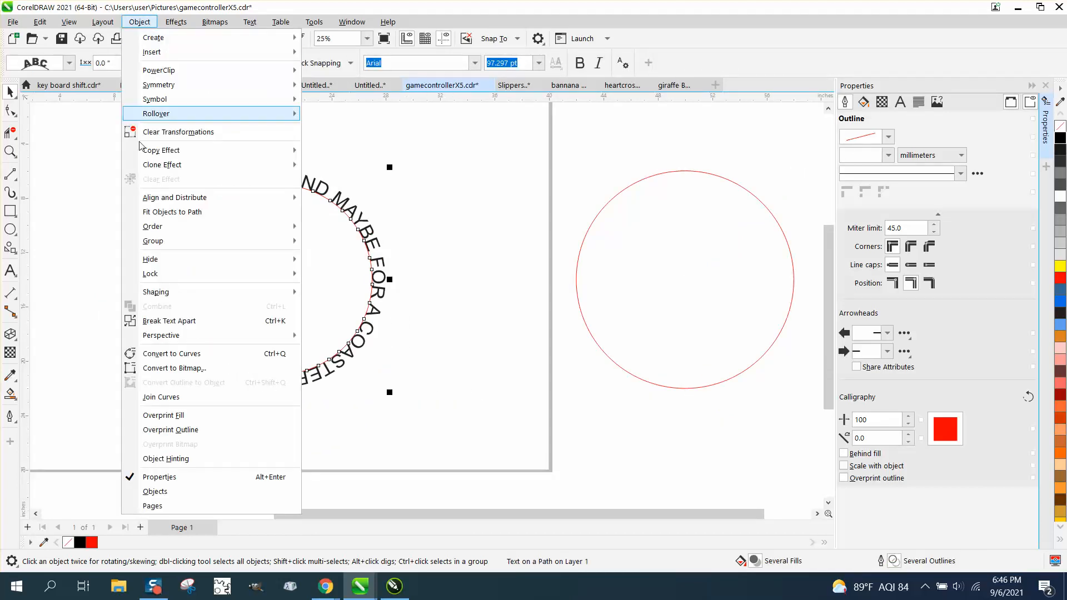
pyautogui.click(165, 321)
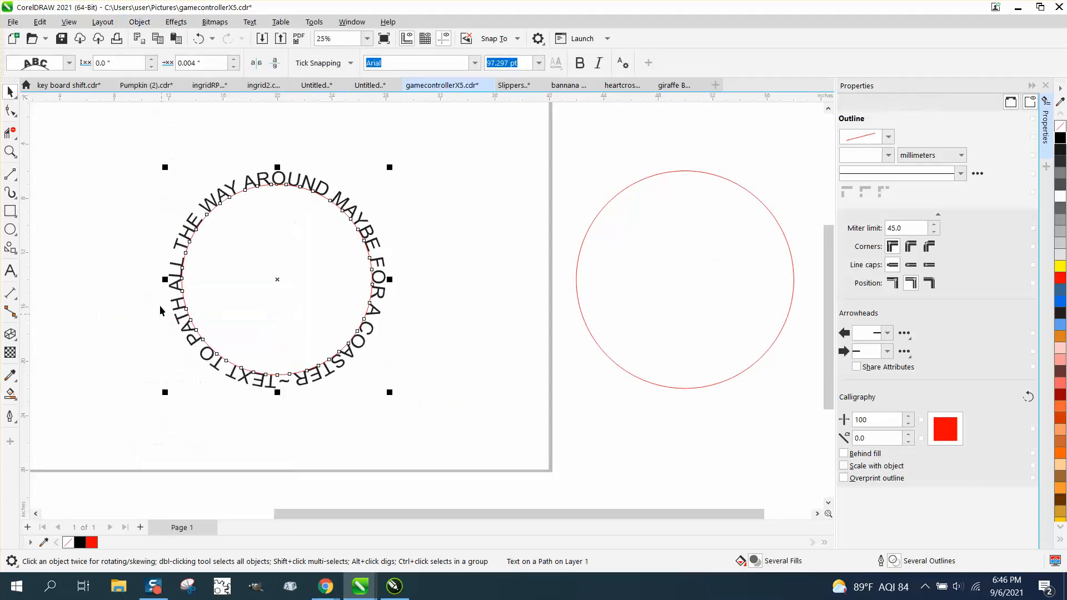
pyautogui.click(219, 165)
pyautogui.click(238, 193)
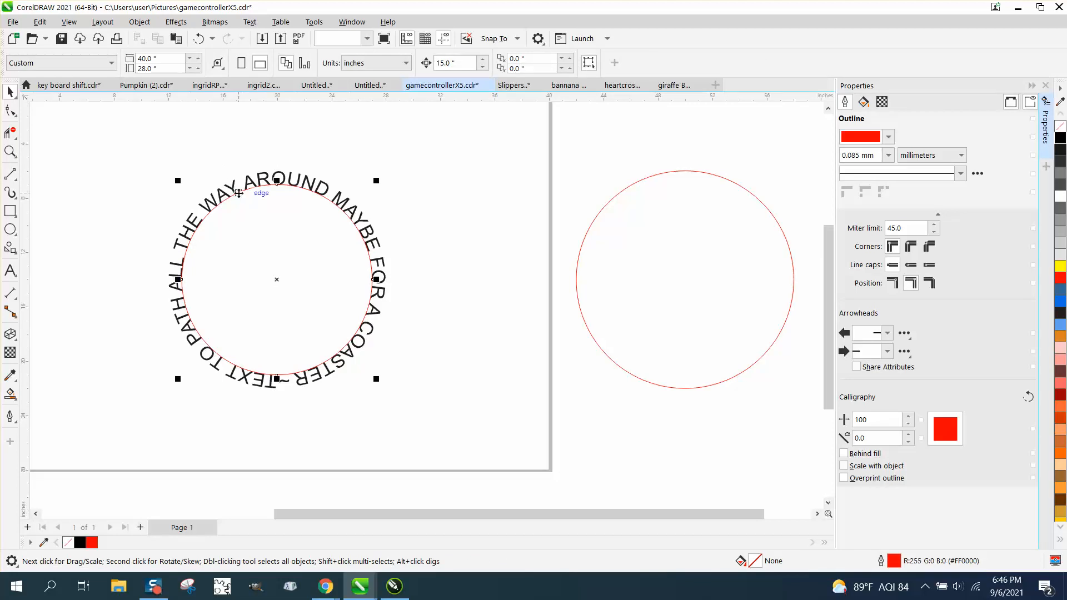
pyautogui.press('Delete')
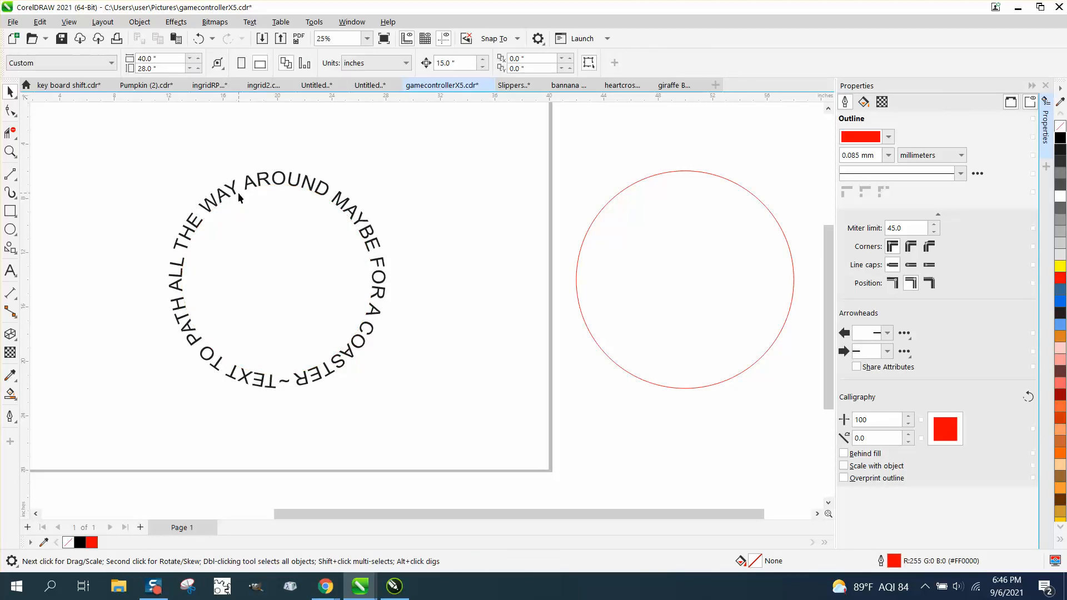
# Center the 16-inch circle on the page so that it surrounds the circular text
pyautogui.click(326, 195)
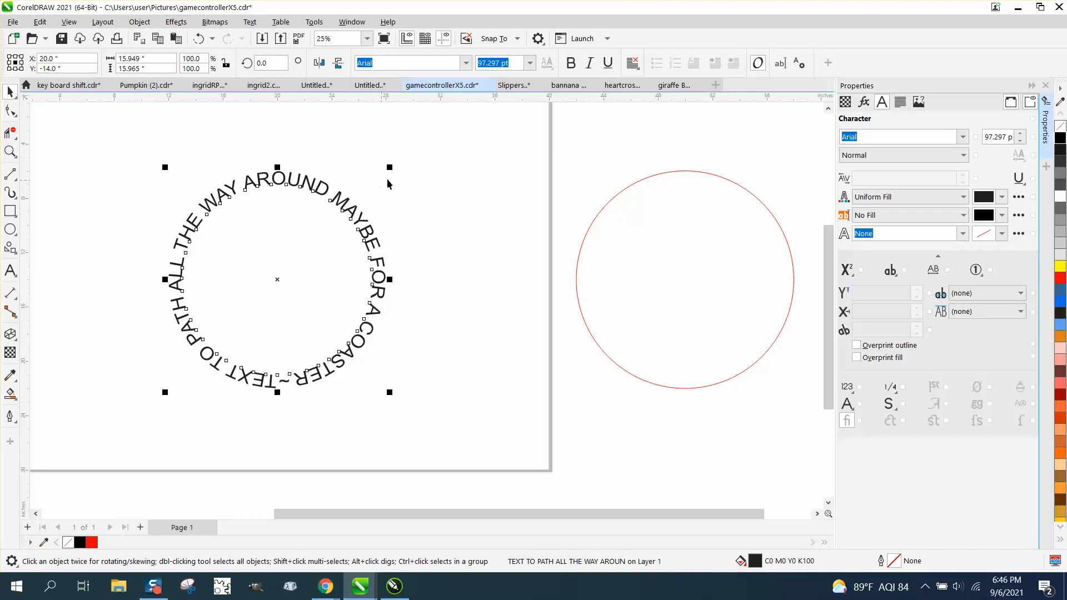
pyautogui.click(581, 253)
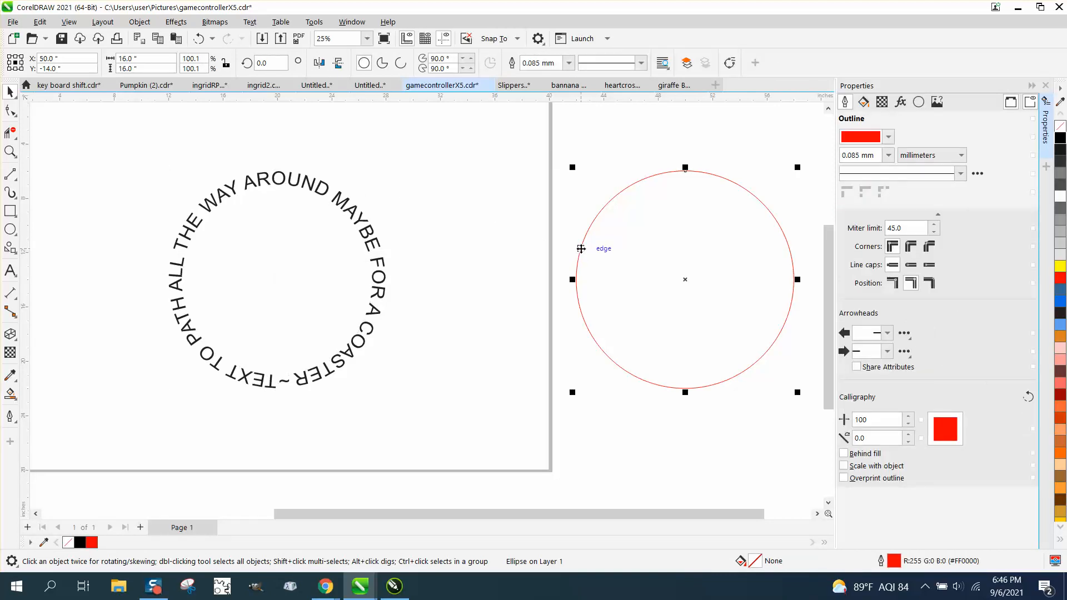
pyautogui.press('p')
pyautogui.click(318, 195)
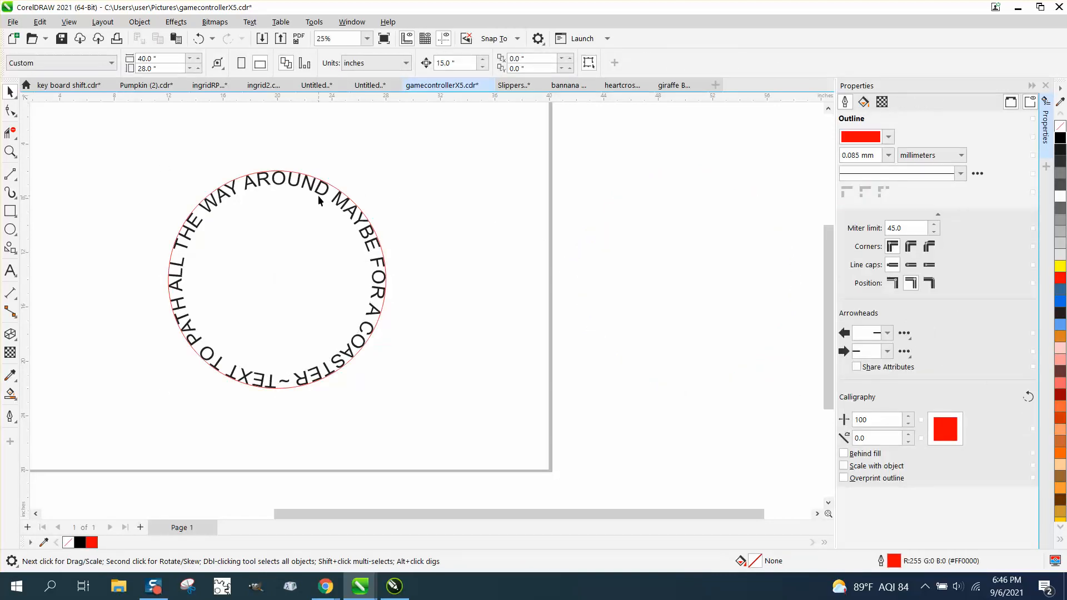
# Scale the circular text down slightly about its center to leave a small margin inside the 16-inch circle
pyautogui.click(321, 199)
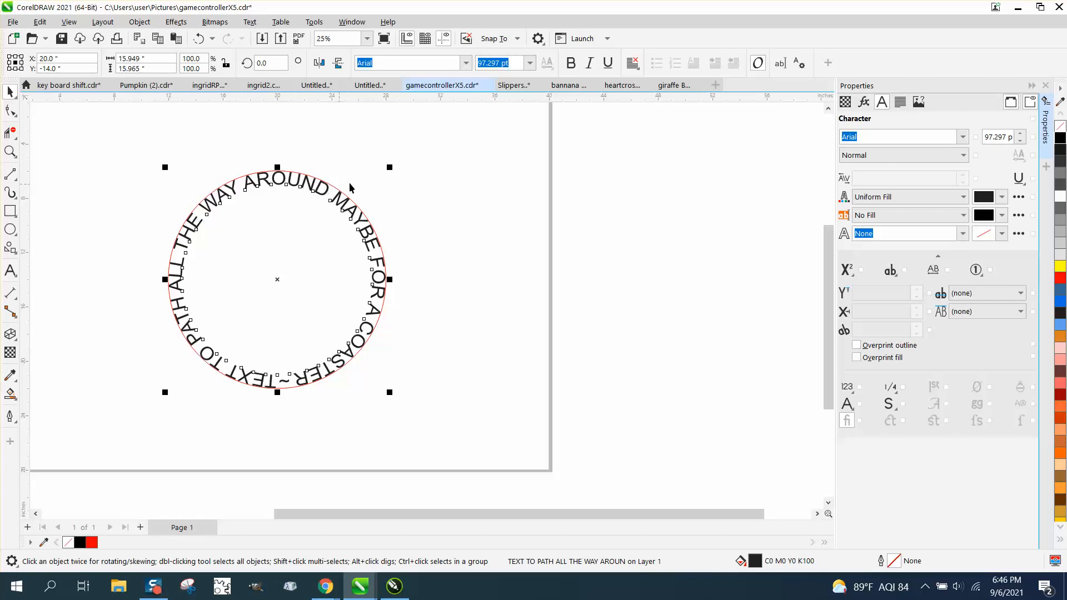
pyautogui.moveTo(390, 167); pyautogui.dragTo(389, 172)
pyautogui.click(400, 175)
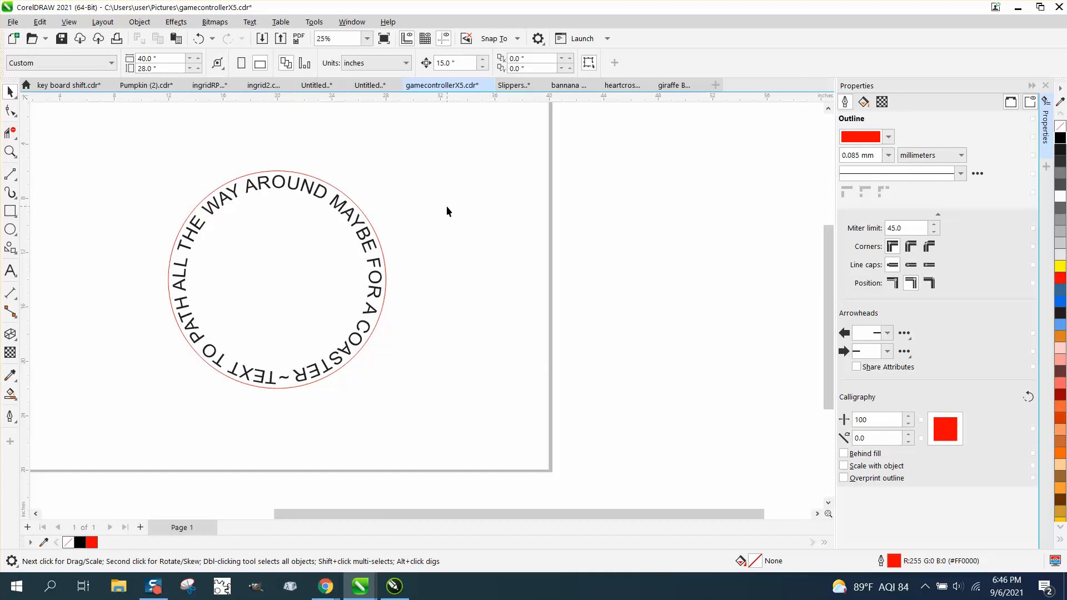
# Examine the finished coaster up close and select its 16-inch outer circle
pyautogui.click(10, 151)
pyautogui.moveTo(160, 155); pyautogui.dragTo(464, 389)
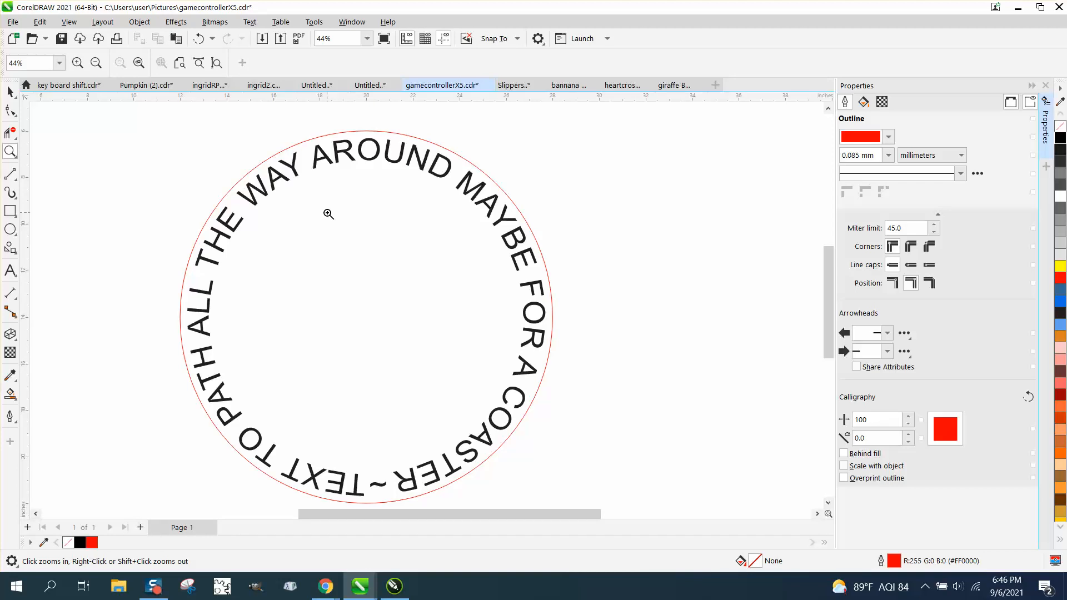
pyautogui.click(10, 90)
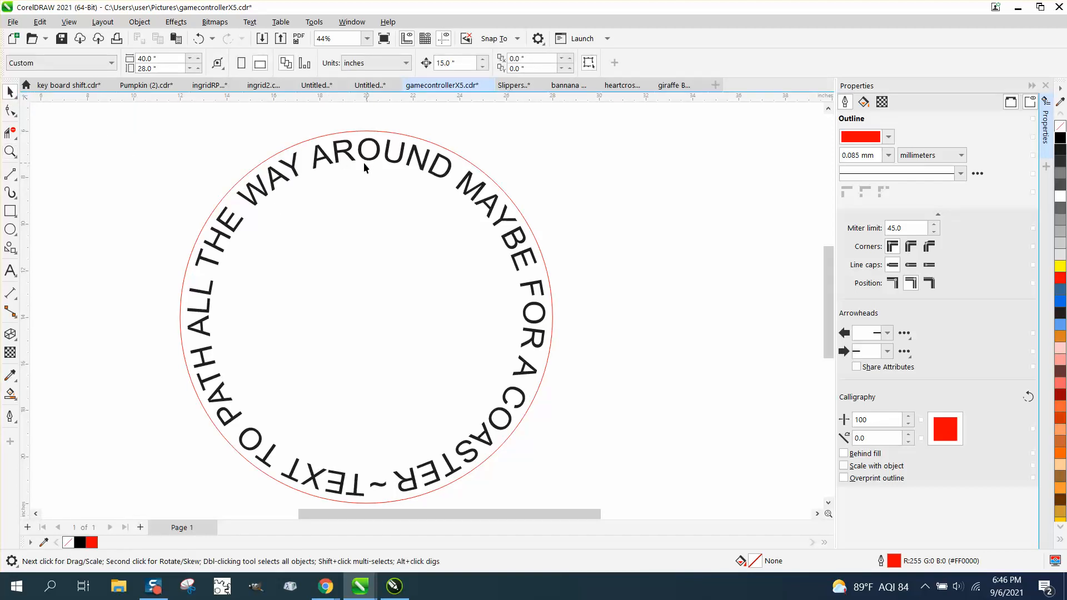
pyautogui.click(352, 133)
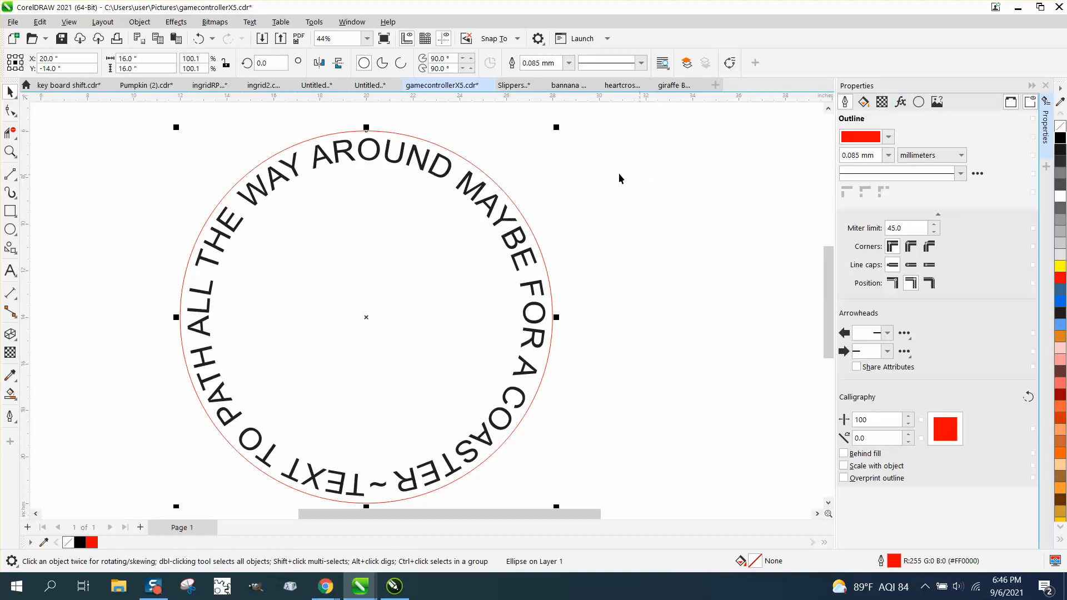
pyautogui.scroll(-1, 513, 177)
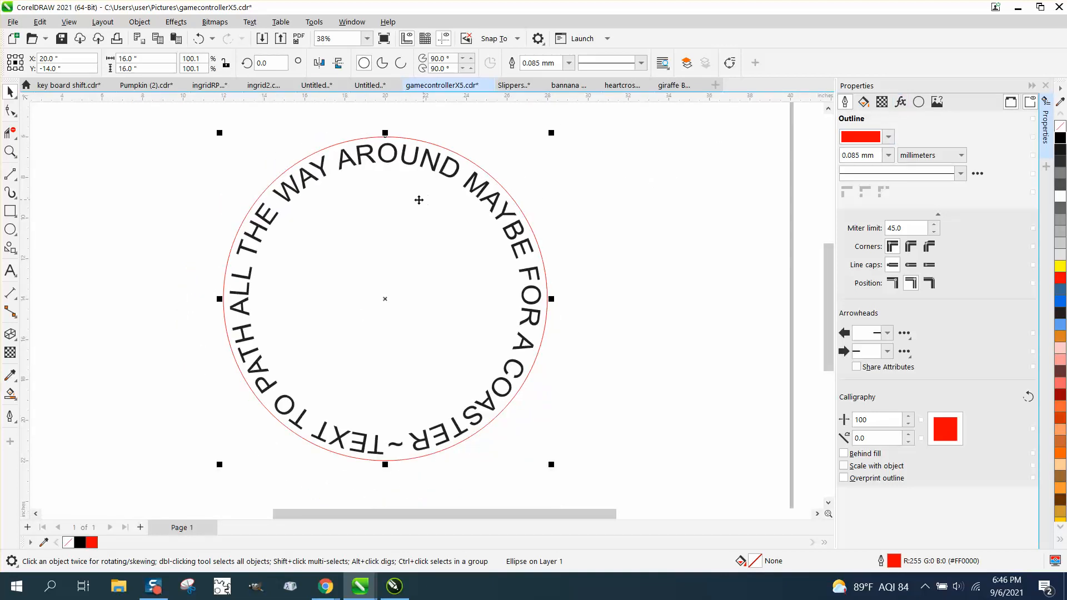
pyautogui.scroll(-2, 418, 200)
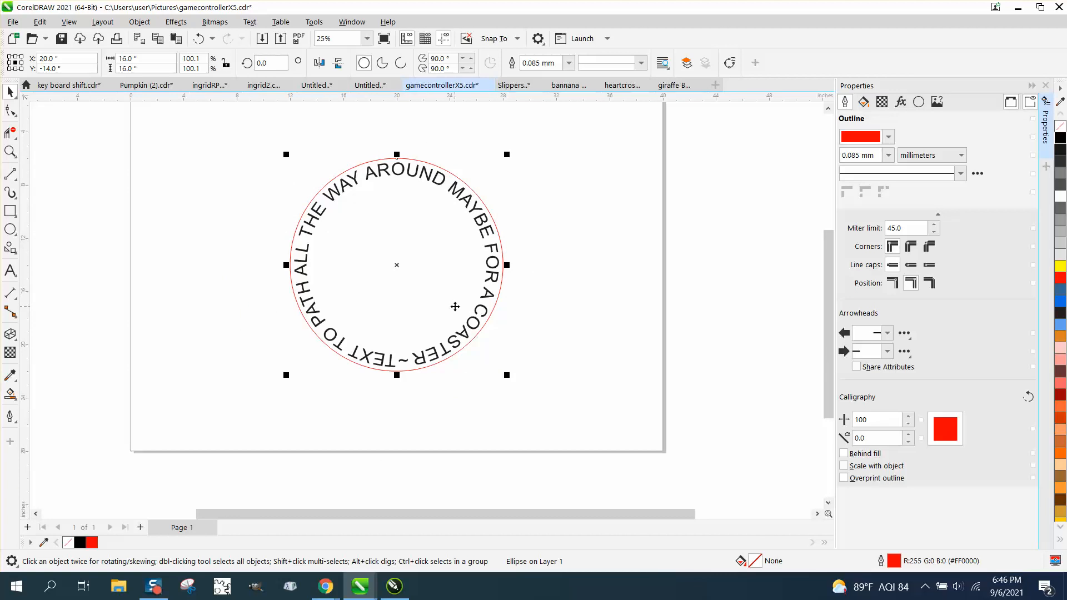